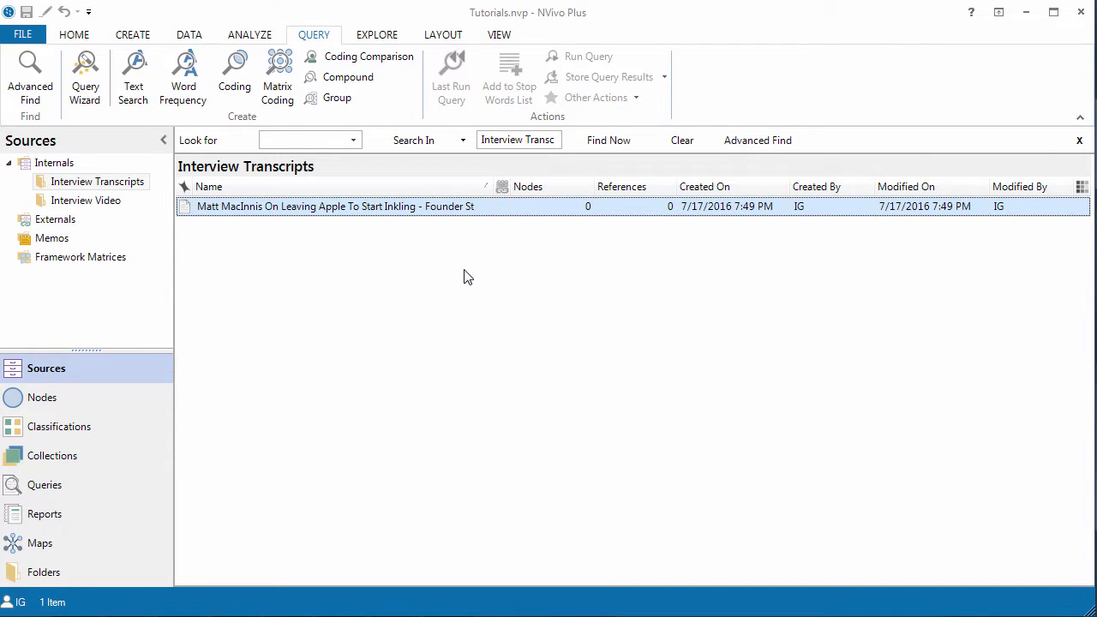
# - Start Auto Code on the interview transcript, coding by its source style or structure
pyautogui.click(249, 35)
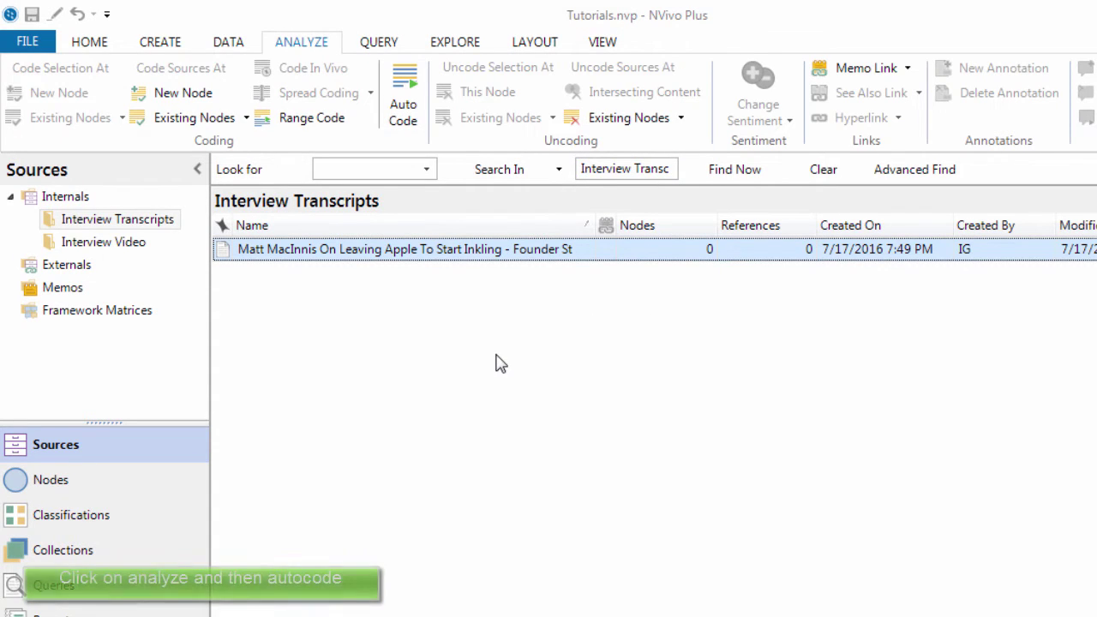
pyautogui.click(404, 98)
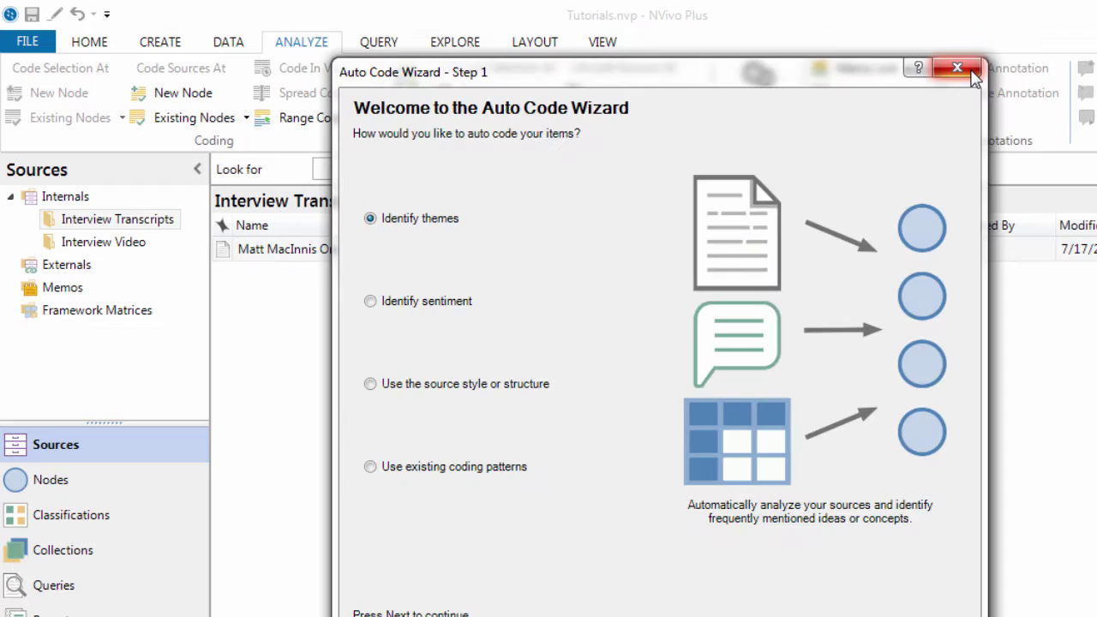
pyautogui.click(960, 68)
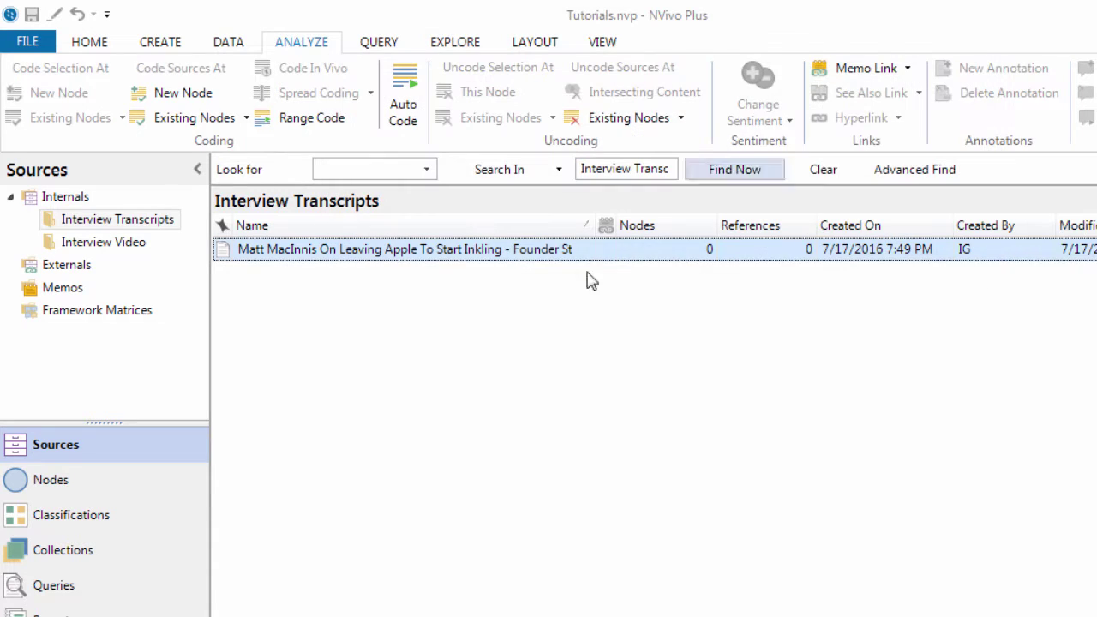
pyautogui.rightClick(336, 256)
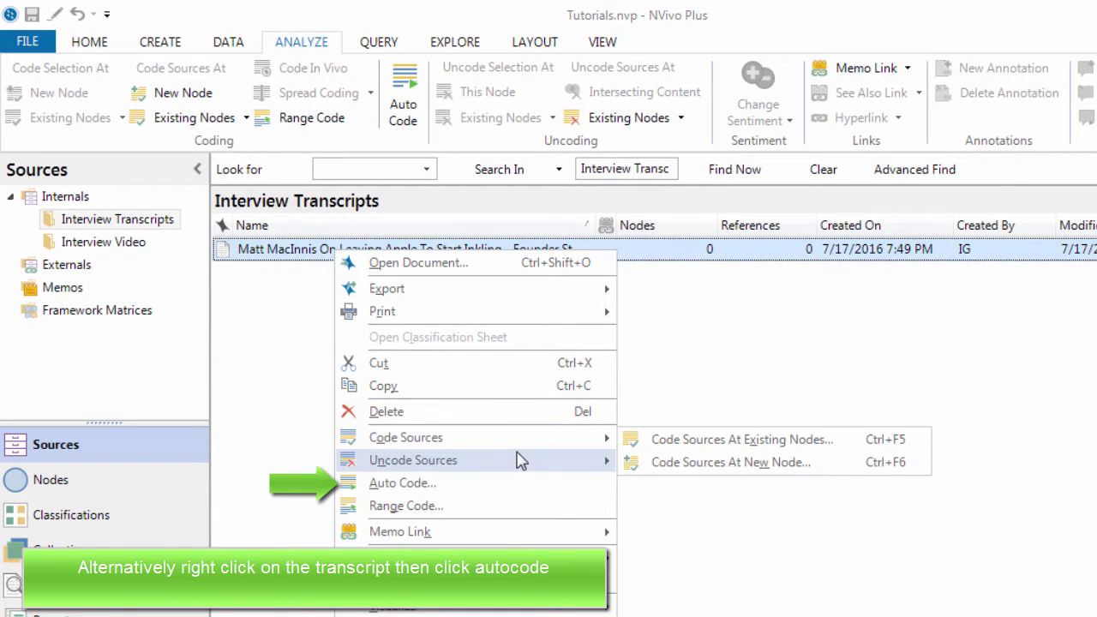
pyautogui.click(420, 482)
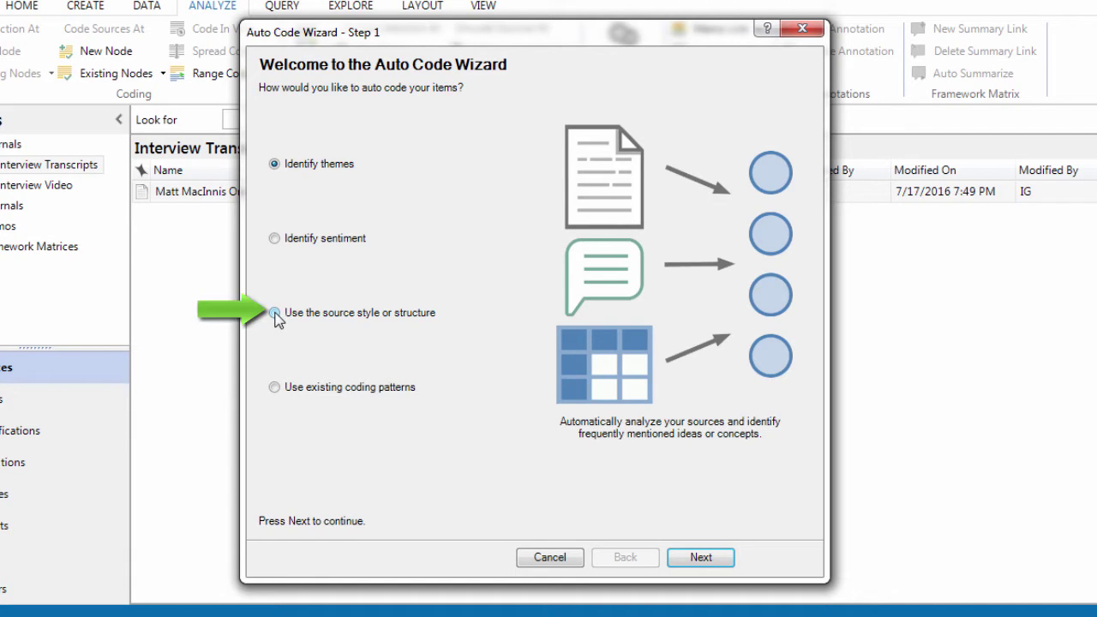
pyautogui.click(274, 314)
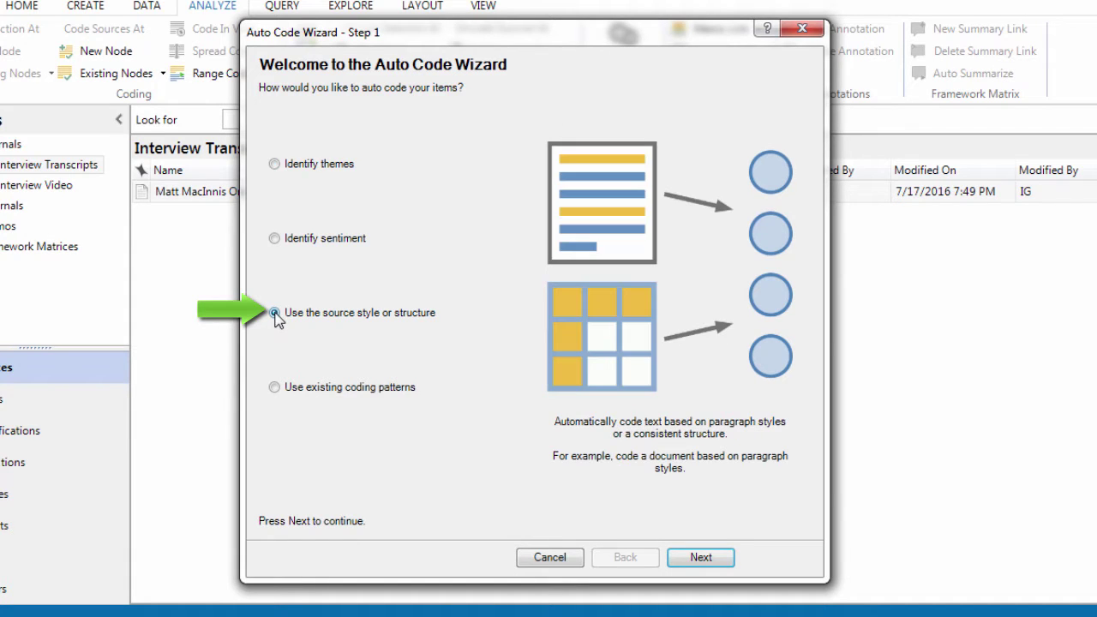
pyautogui.click(713, 557)
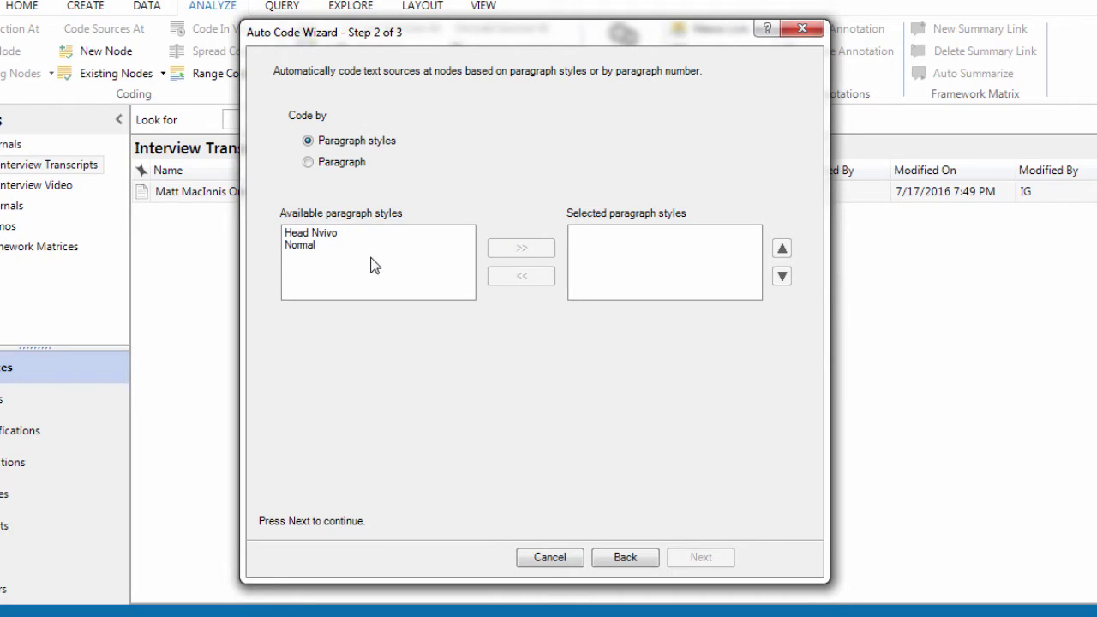
# - Select the Head Nvivo paragraph style as the style to auto code
pyautogui.click(311, 231)
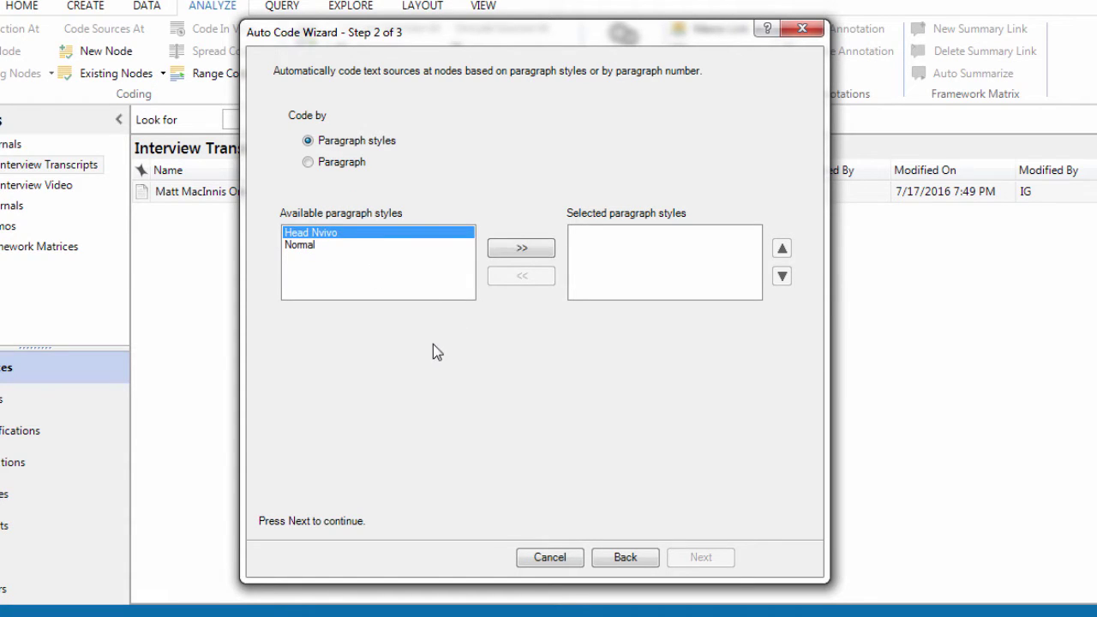
pyautogui.click(522, 248)
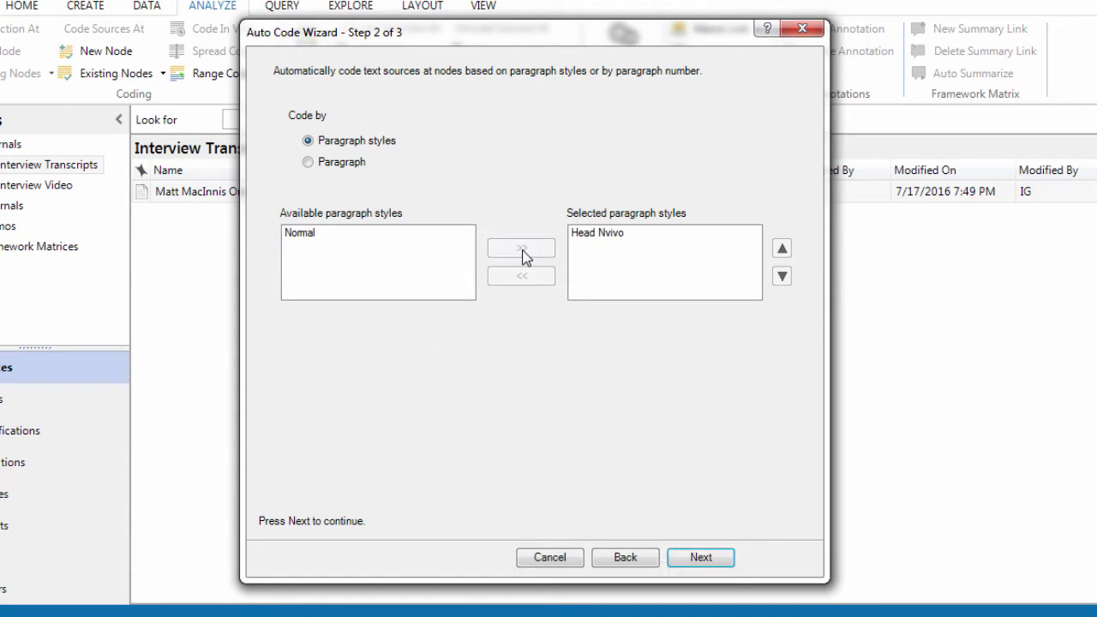
pyautogui.click(701, 557)
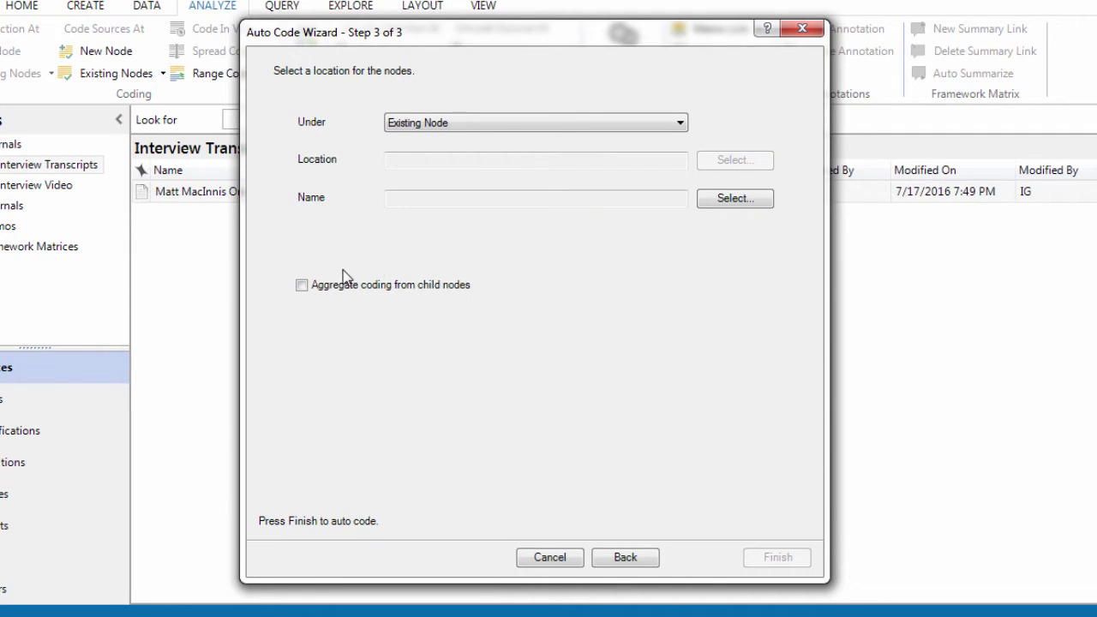
# - Place the coding under a new node named 'Inkling'
pyautogui.click(680, 124)
pyautogui.click(403, 150)
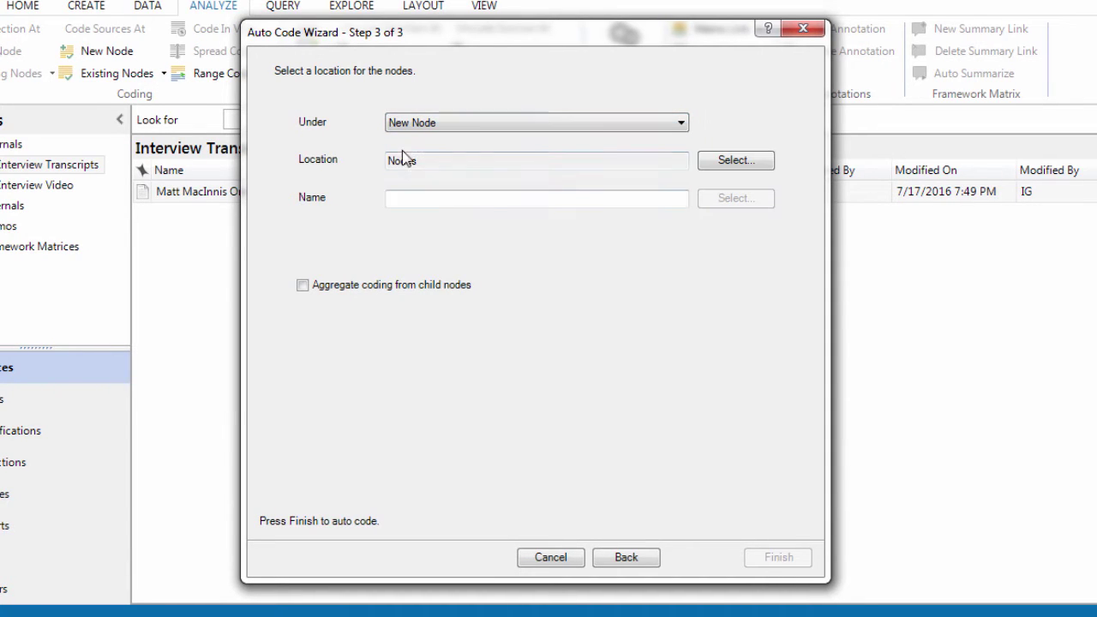
pyautogui.click(434, 200)
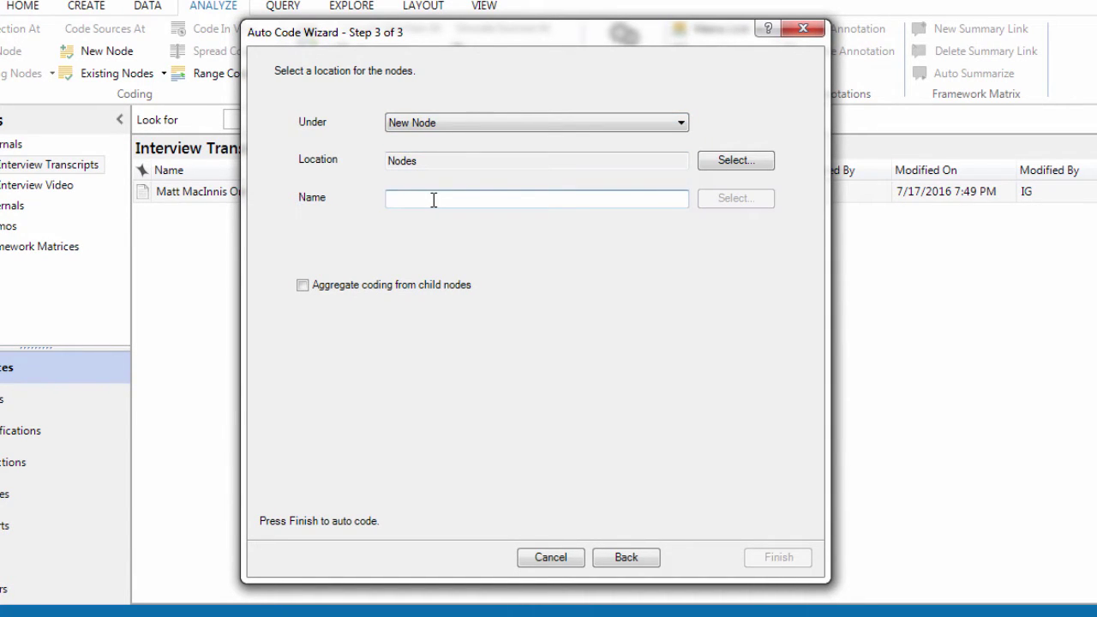
pyautogui.write('Inkling')
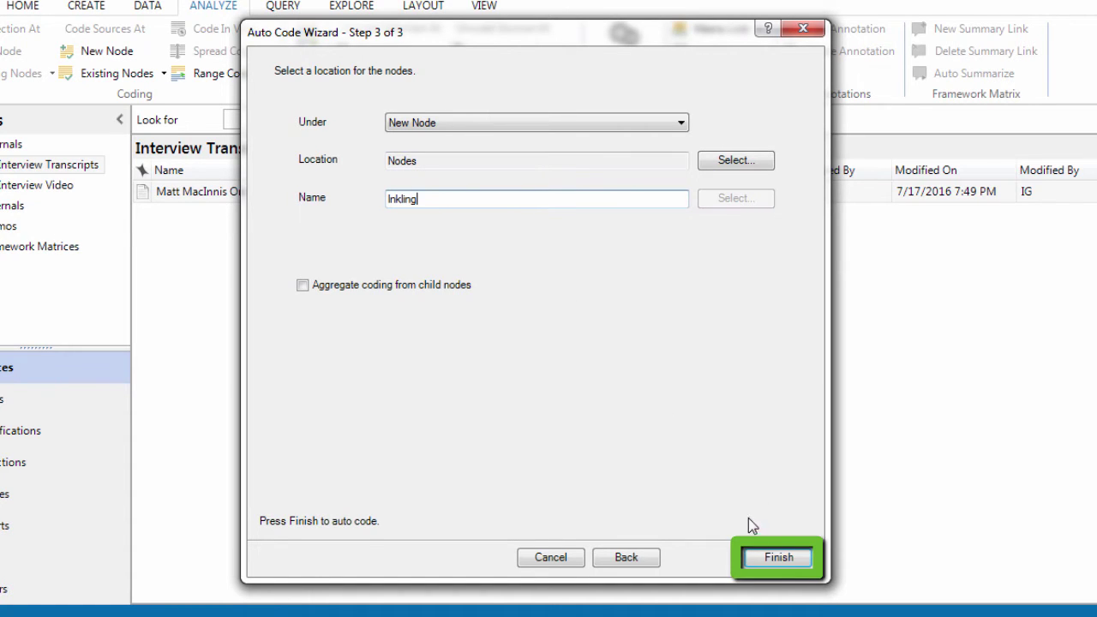
# - Finish auto coding, then expand Inkling in Nodes and open the Matt~ node
pyautogui.click(790, 557)
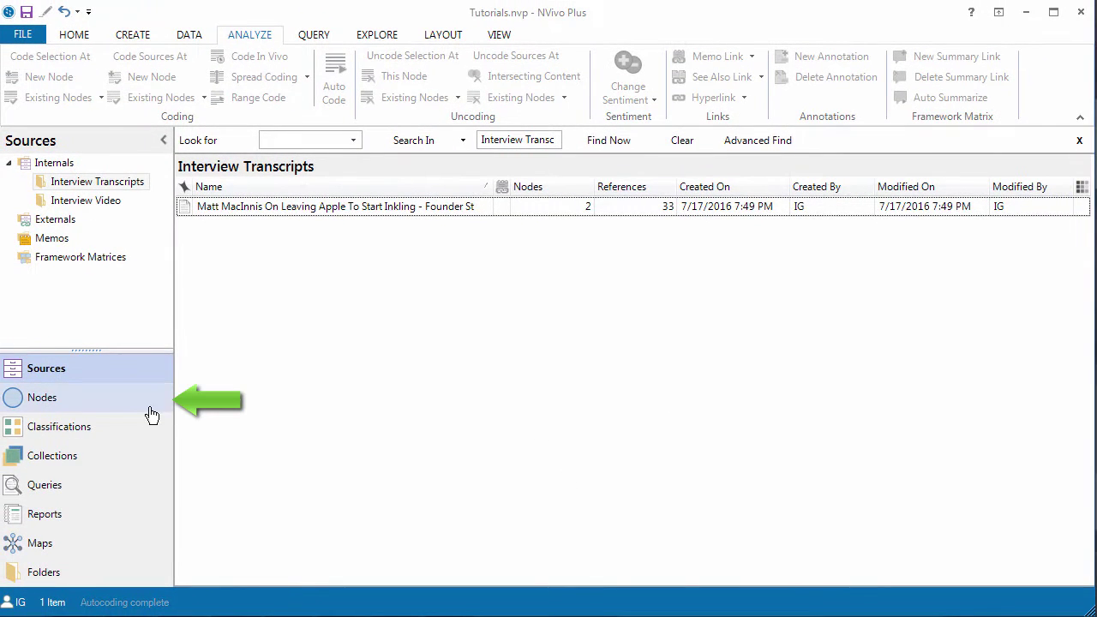
pyautogui.click(42, 400)
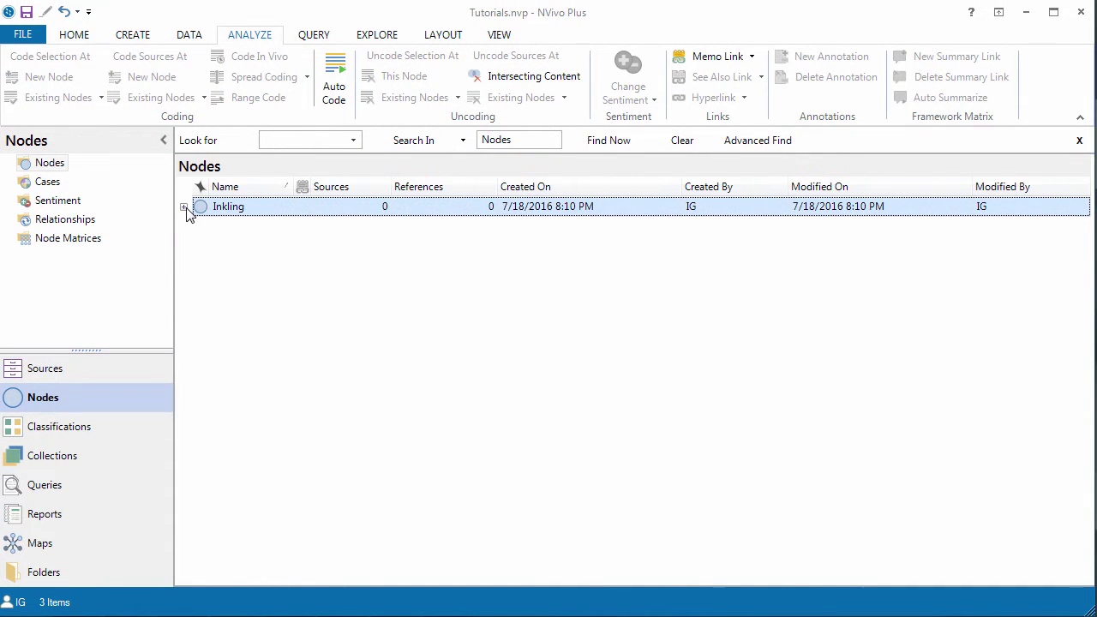
pyautogui.click(185, 209)
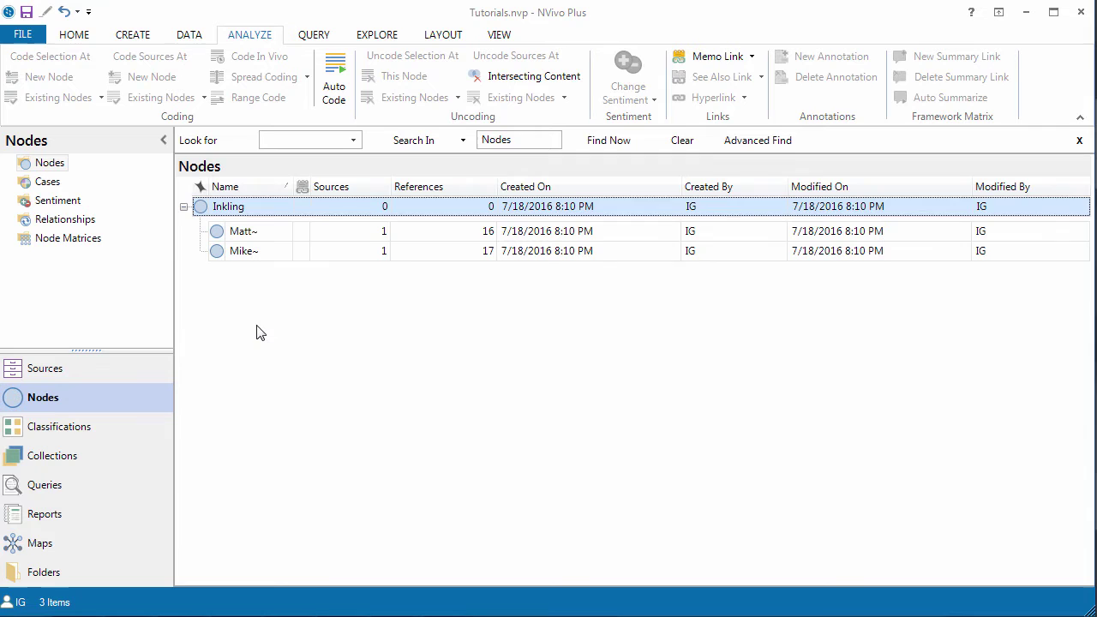
pyautogui.doubleClick(242, 233)
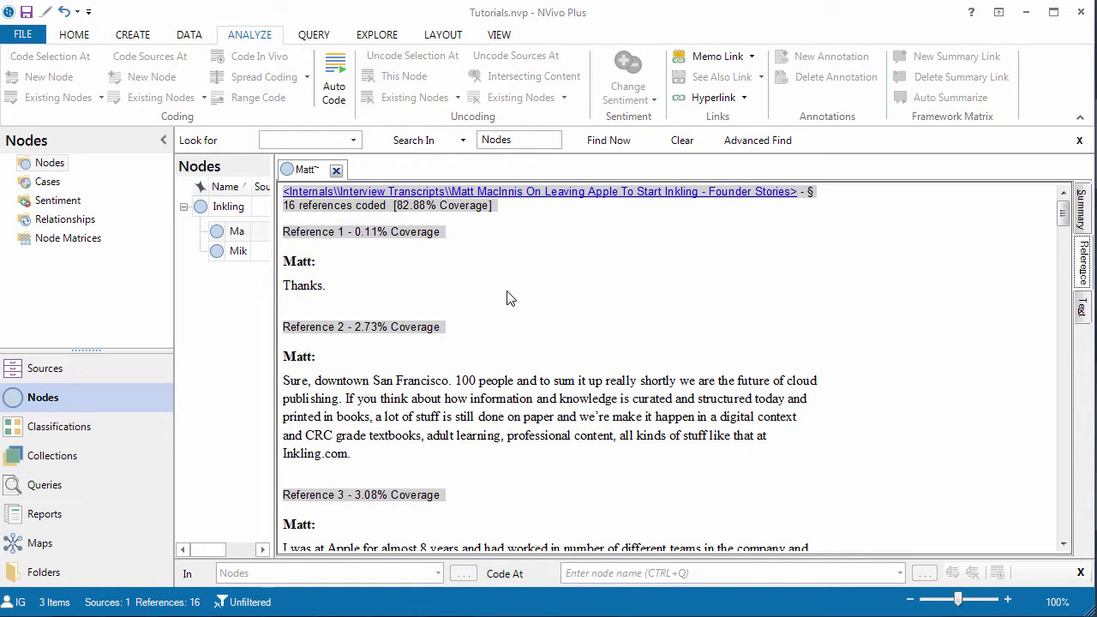
# - Review Matt~'s 16 references, then select the Mike~ node
pyautogui.scroll(-15, 480, 342)
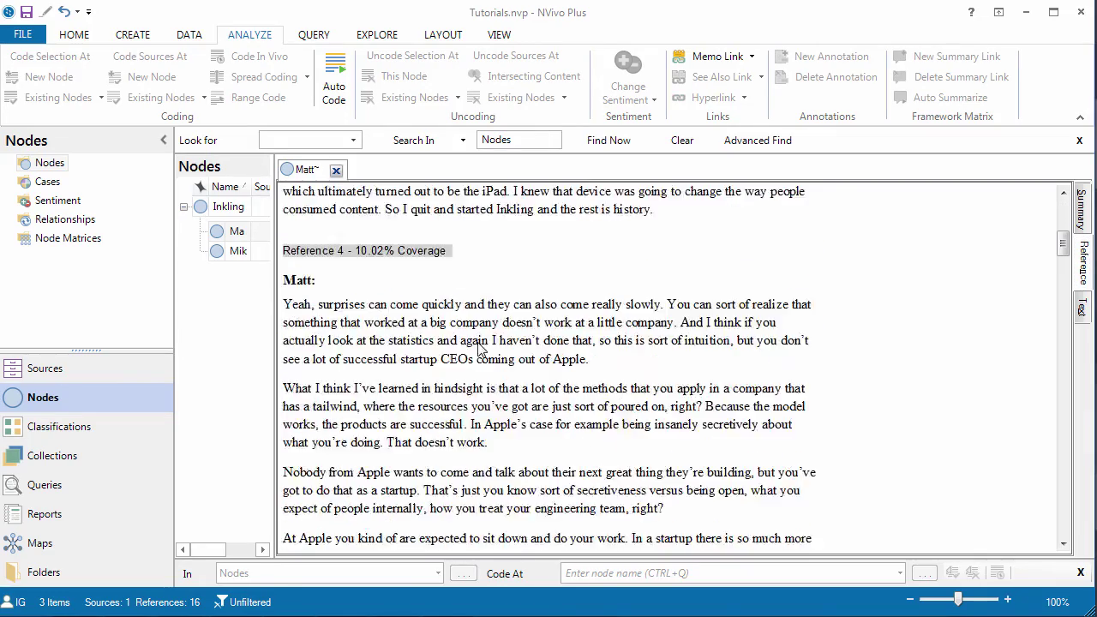
pyautogui.scroll(-10, 482, 342)
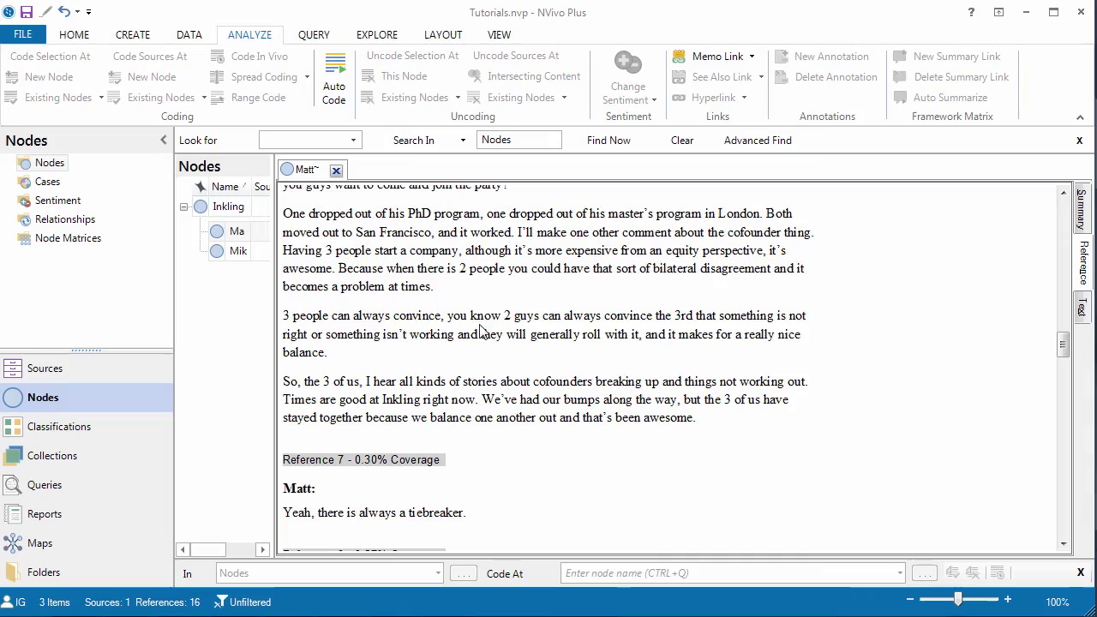
pyautogui.scroll(-10, 472, 322)
pyautogui.scroll(-20, 470, 313)
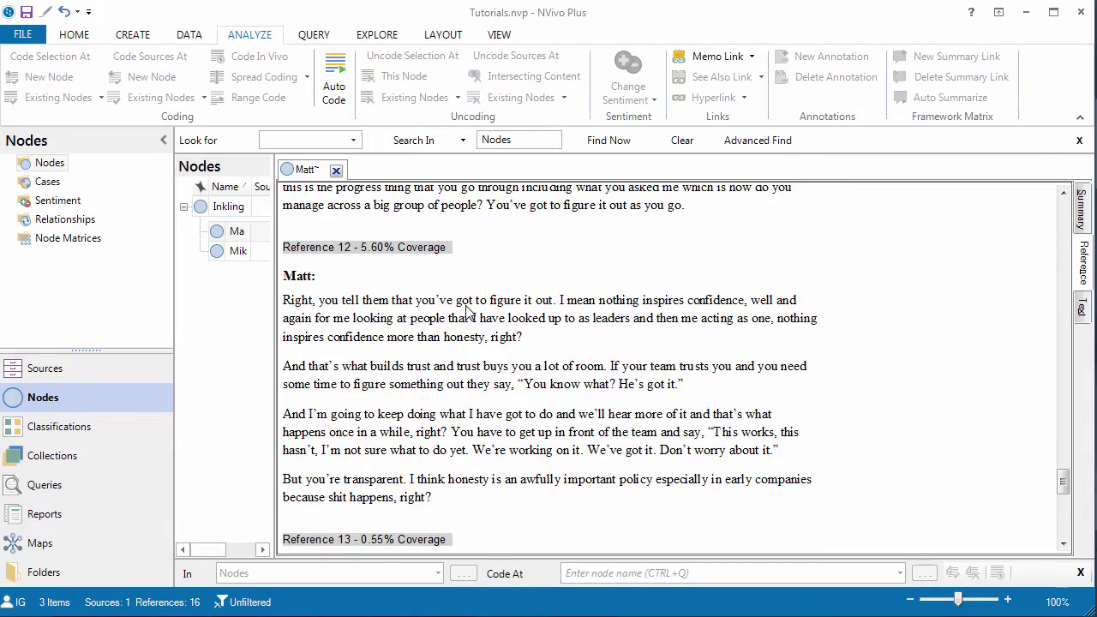
pyautogui.scroll(5, 470, 314)
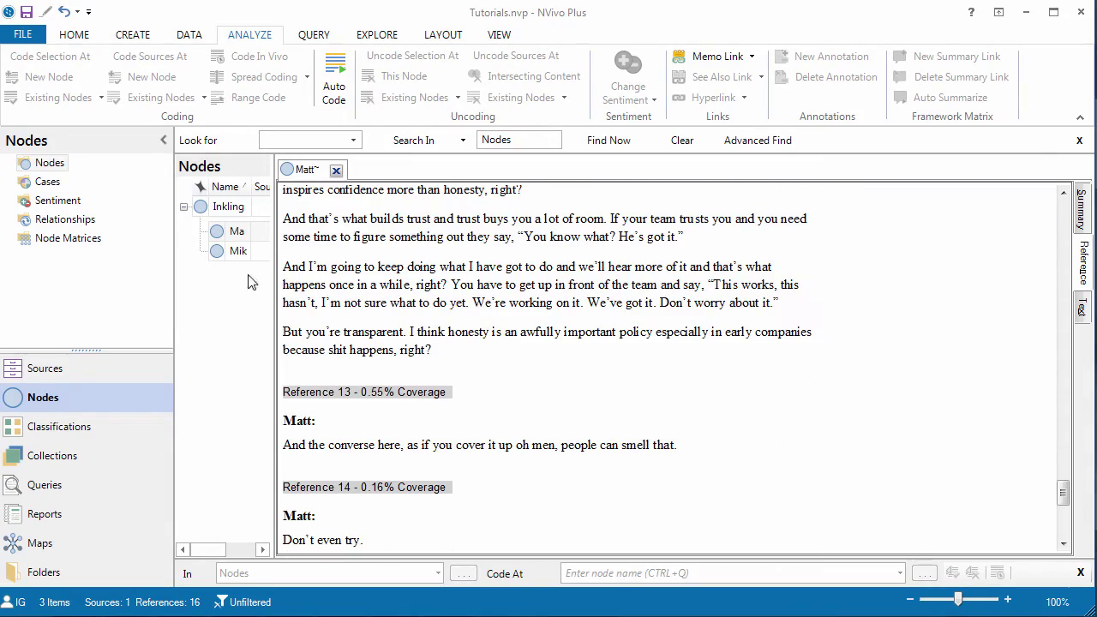
pyautogui.click(237, 254)
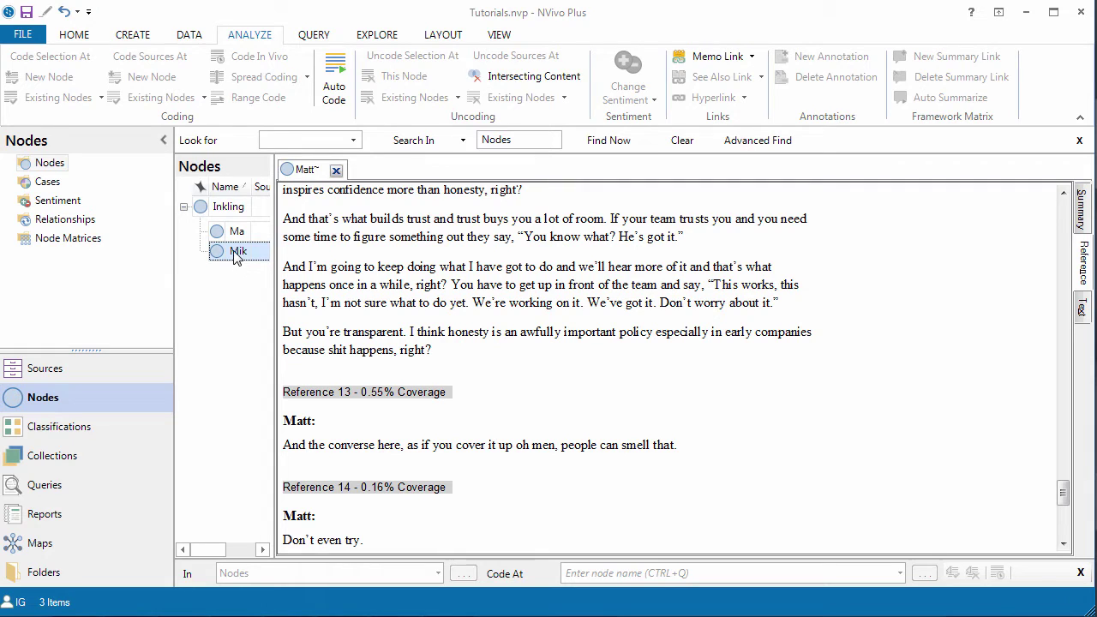
# - Open the Mike~ node and scroll through its 17 references
pyautogui.doubleClick(238, 253)
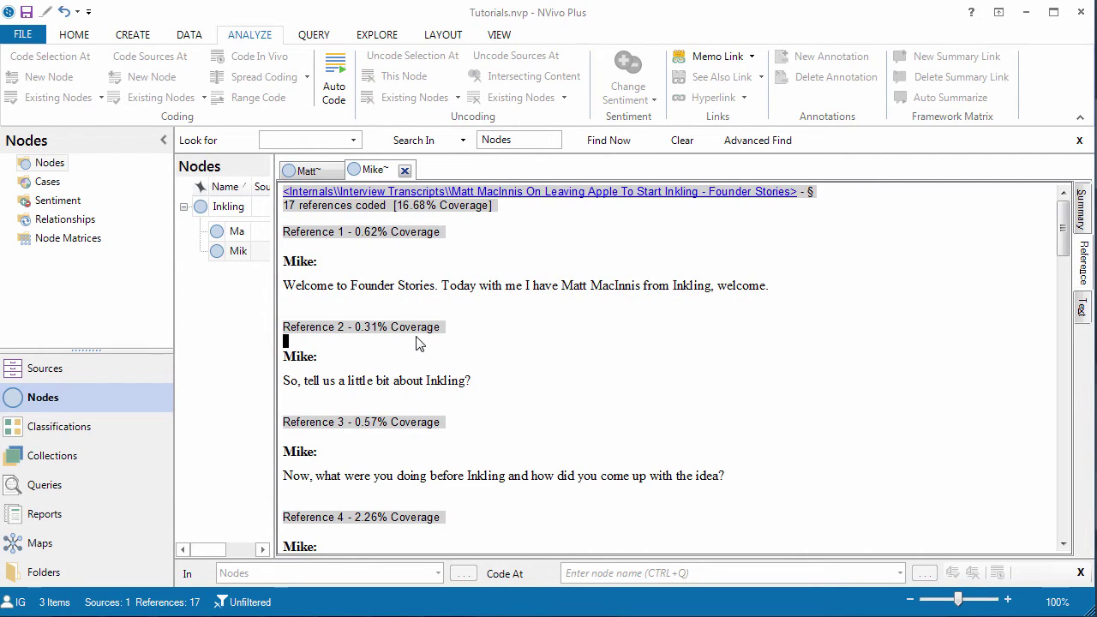
pyautogui.scroll(-10, 425, 348)
pyautogui.scroll(-10, 418, 340)
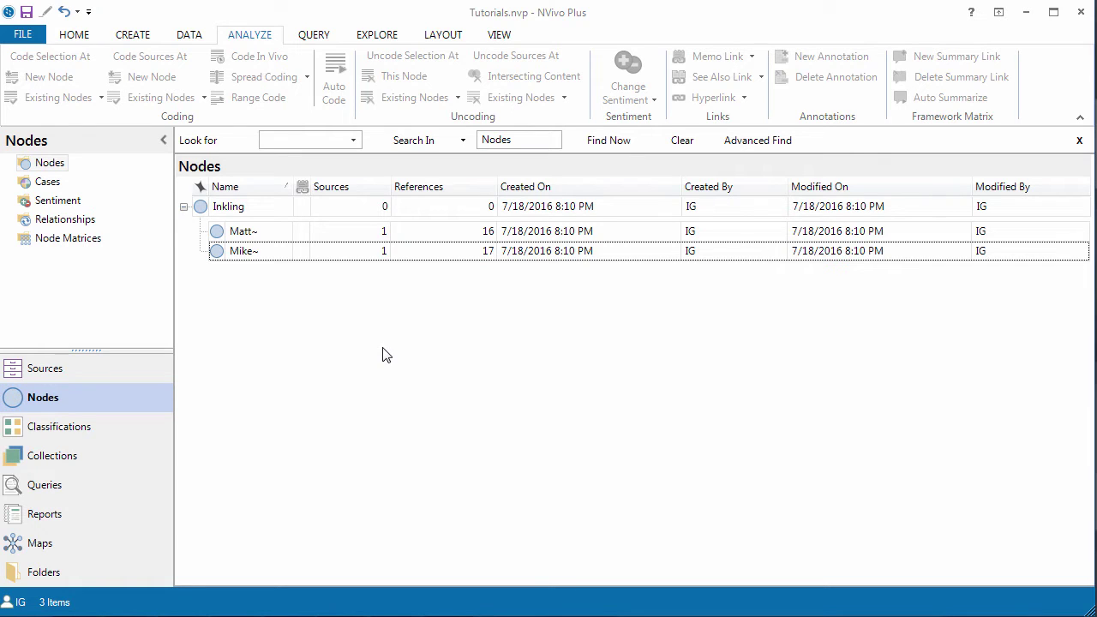
# - Create a new item from the Matt~ node, stored under Cases
pyautogui.click(268, 237)
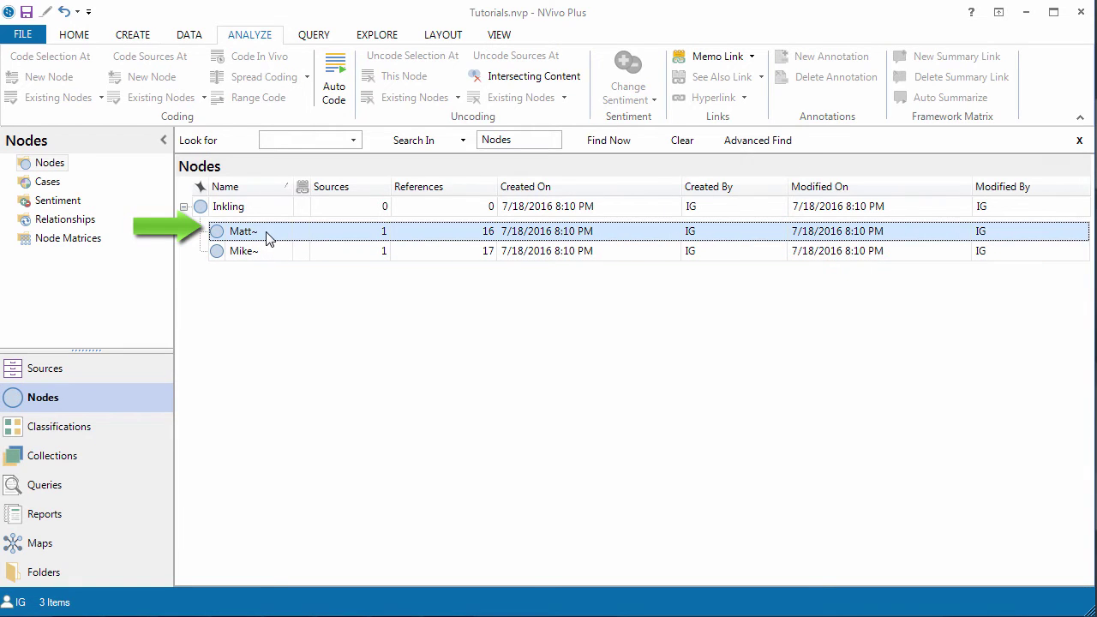
pyautogui.rightClick(267, 237)
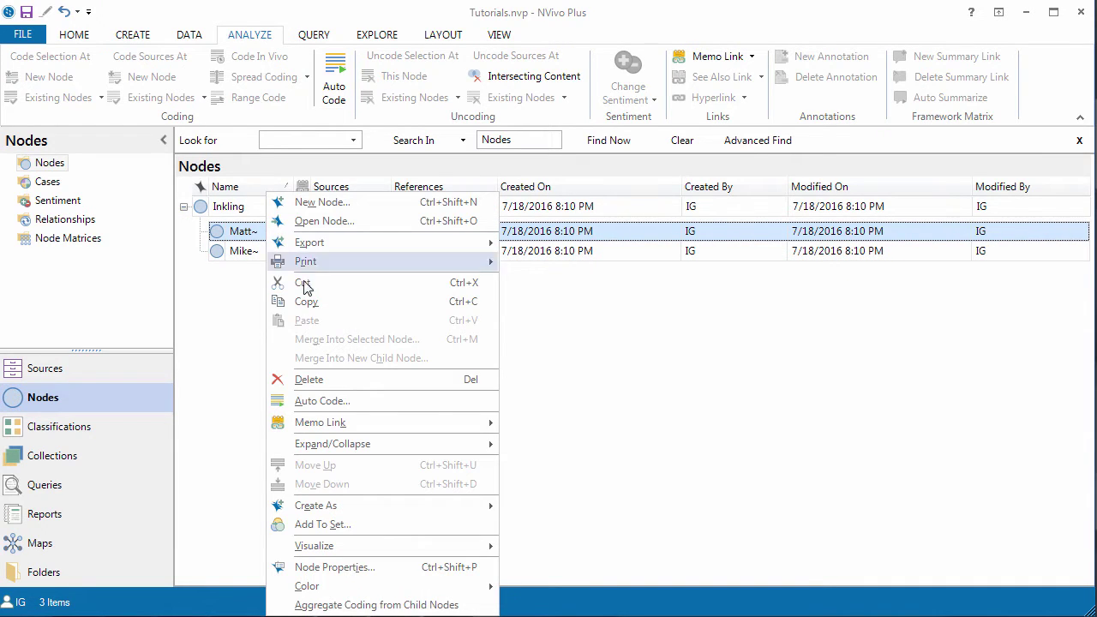
pyautogui.moveTo(355, 507)
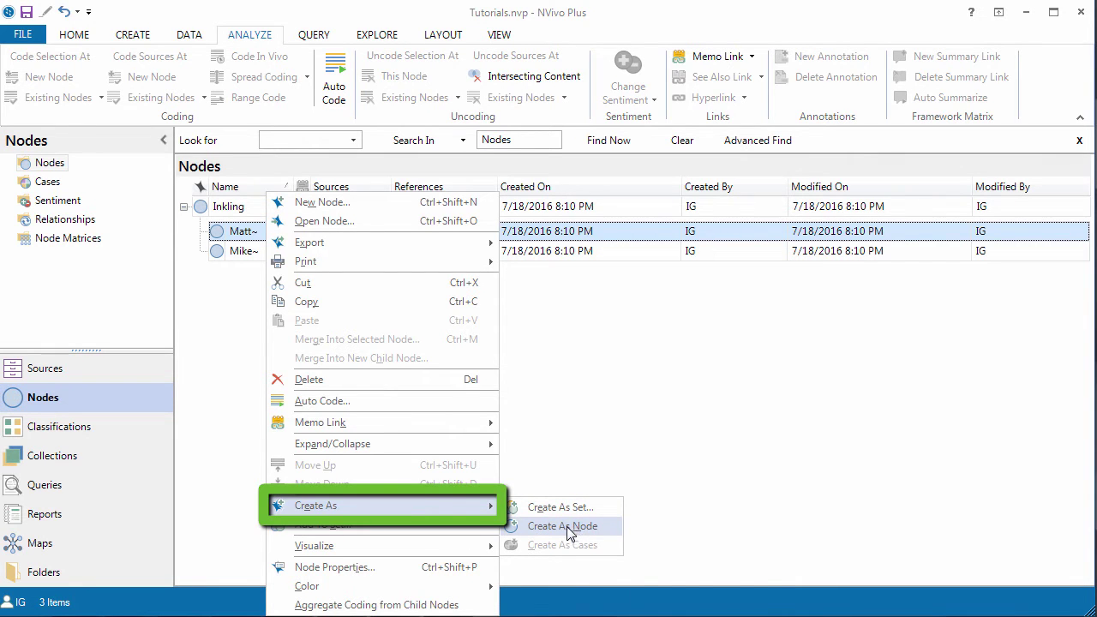
pyautogui.click(568, 529)
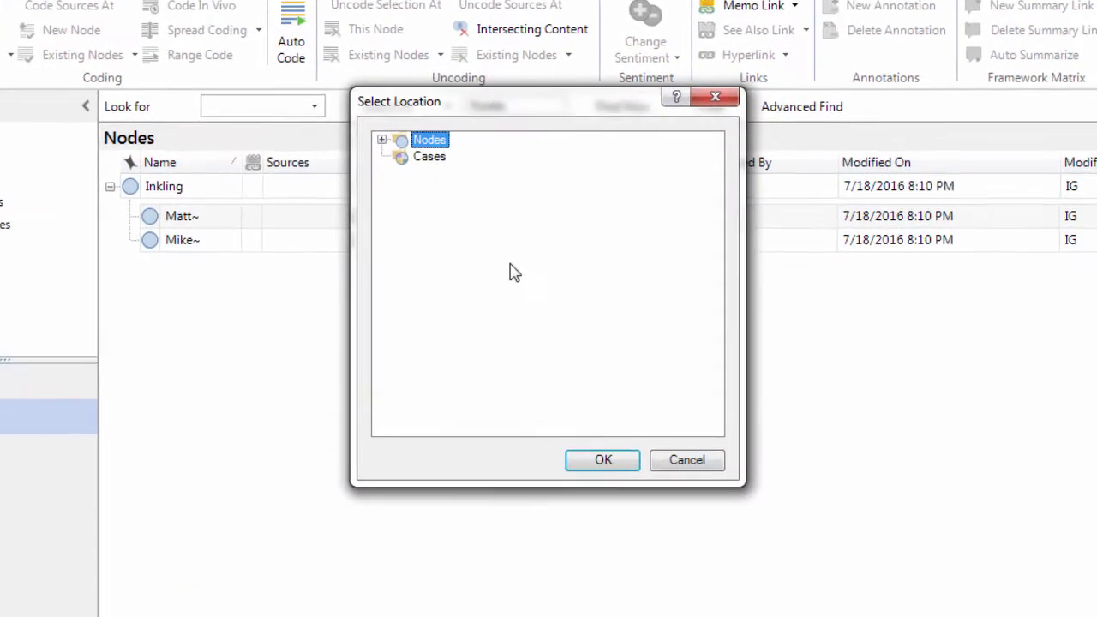
pyautogui.click(440, 171)
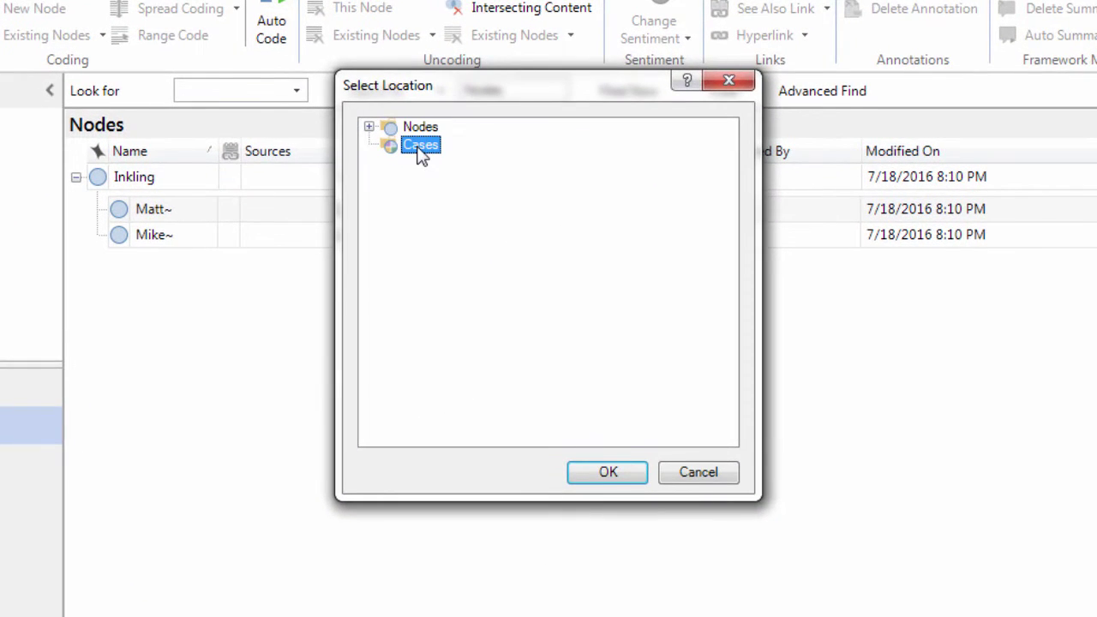
# - Name the case 'Matt' and classify it as Interviewee, Gender Male, Age <30 Years
pyautogui.click(608, 473)
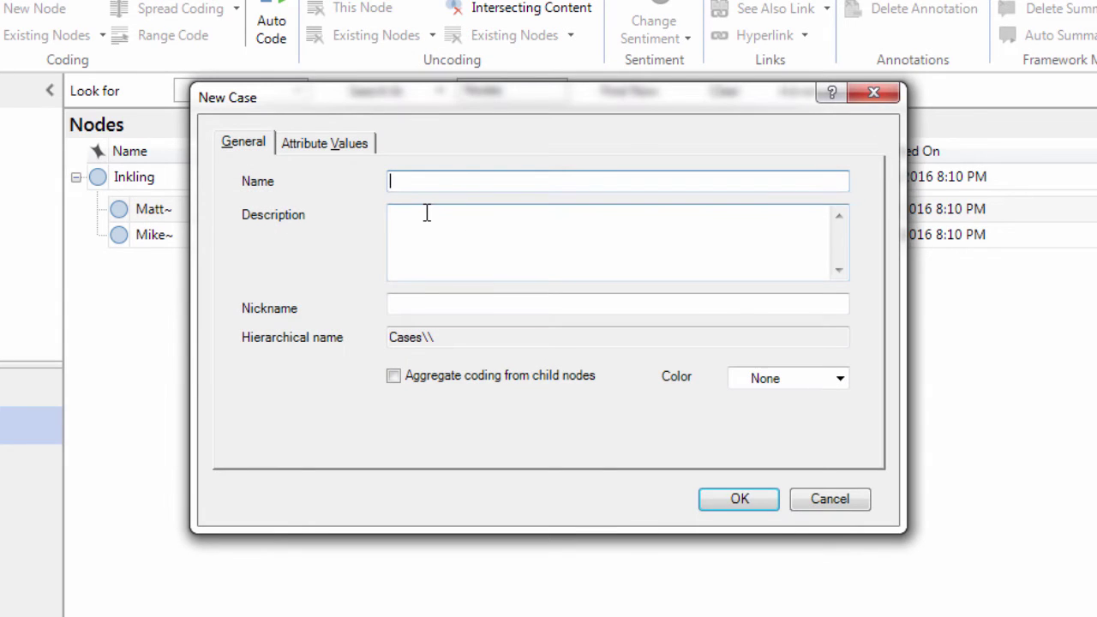
pyautogui.write('Matt')
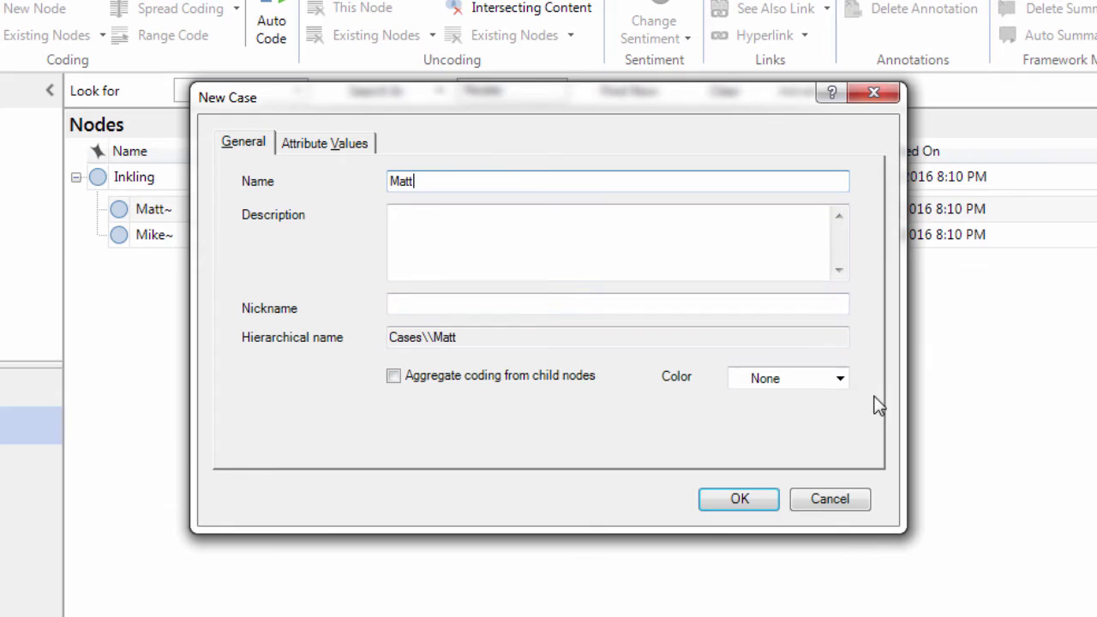
pyautogui.click(317, 143)
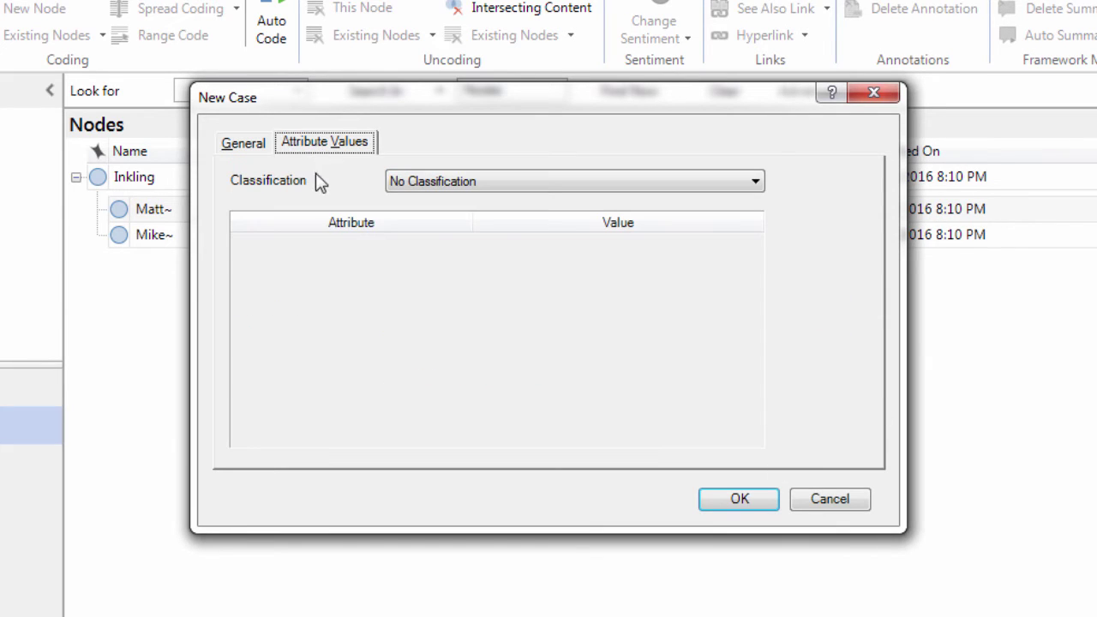
pyautogui.click(758, 182)
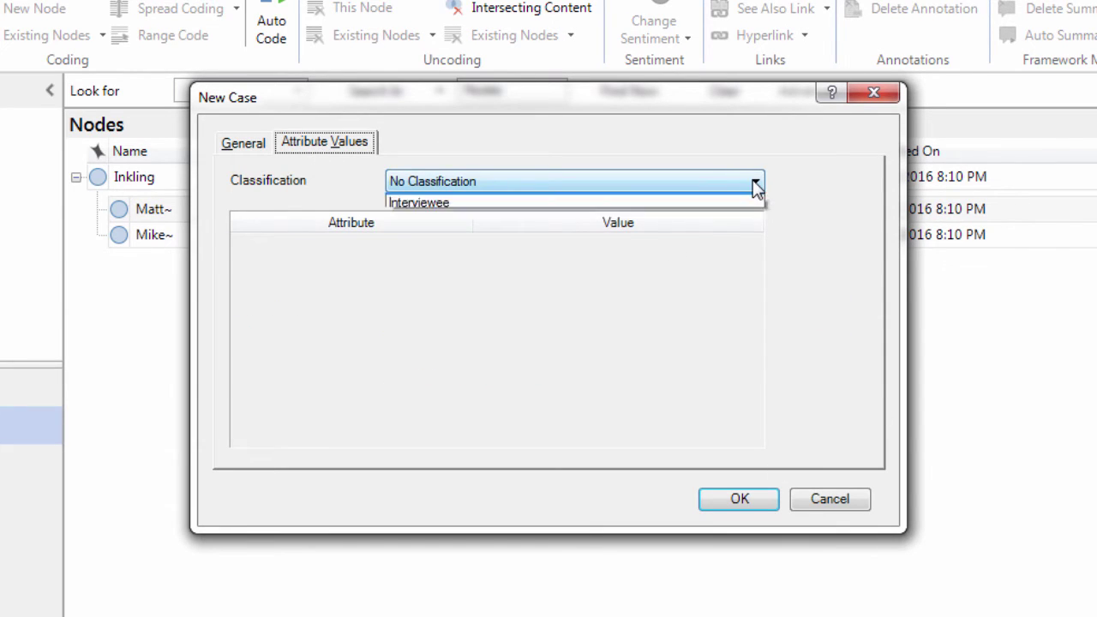
pyautogui.click(430, 215)
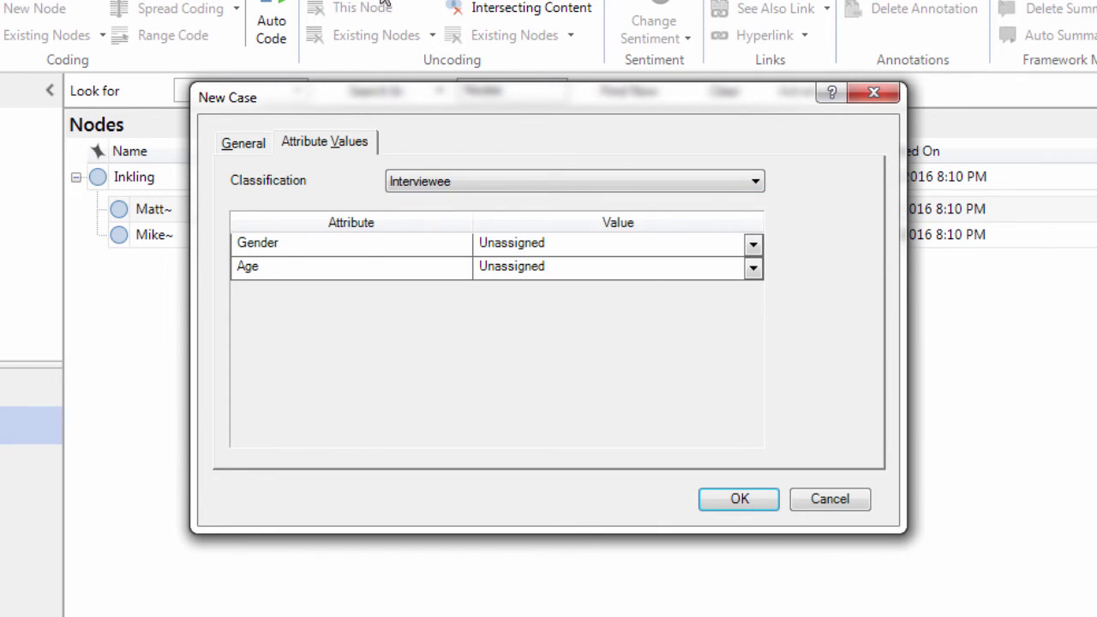
pyautogui.click(752, 245)
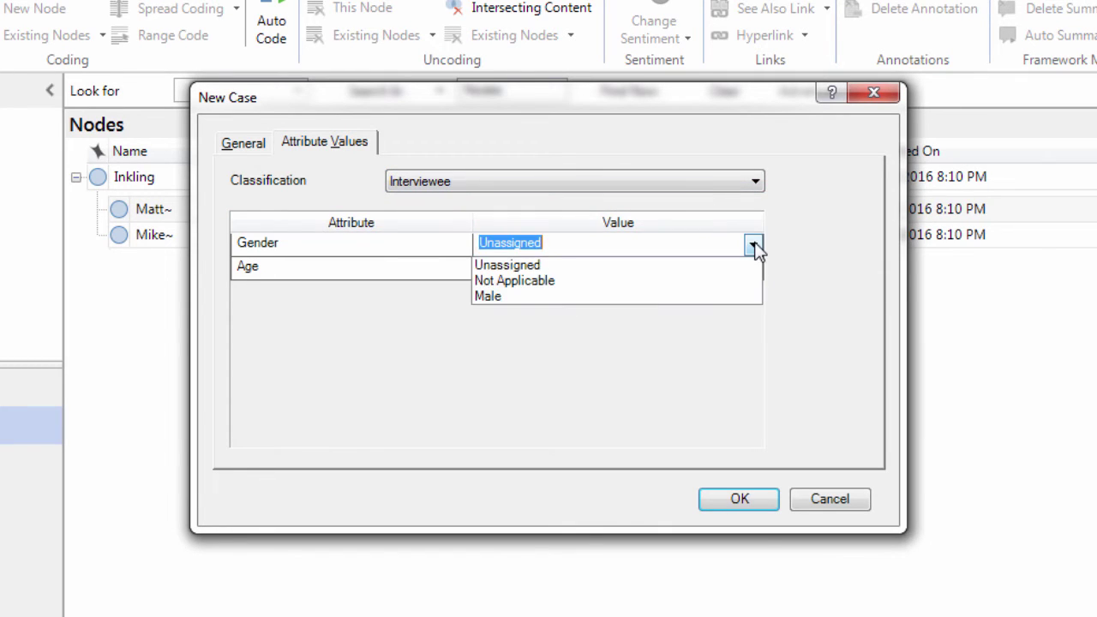
pyautogui.click(508, 297)
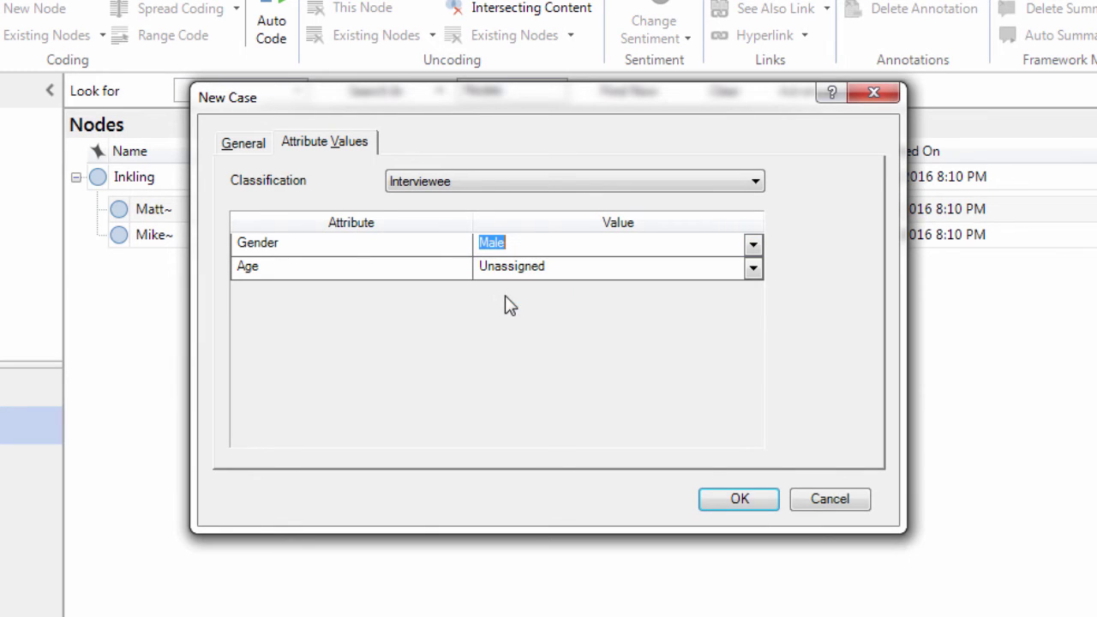
pyautogui.click(753, 270)
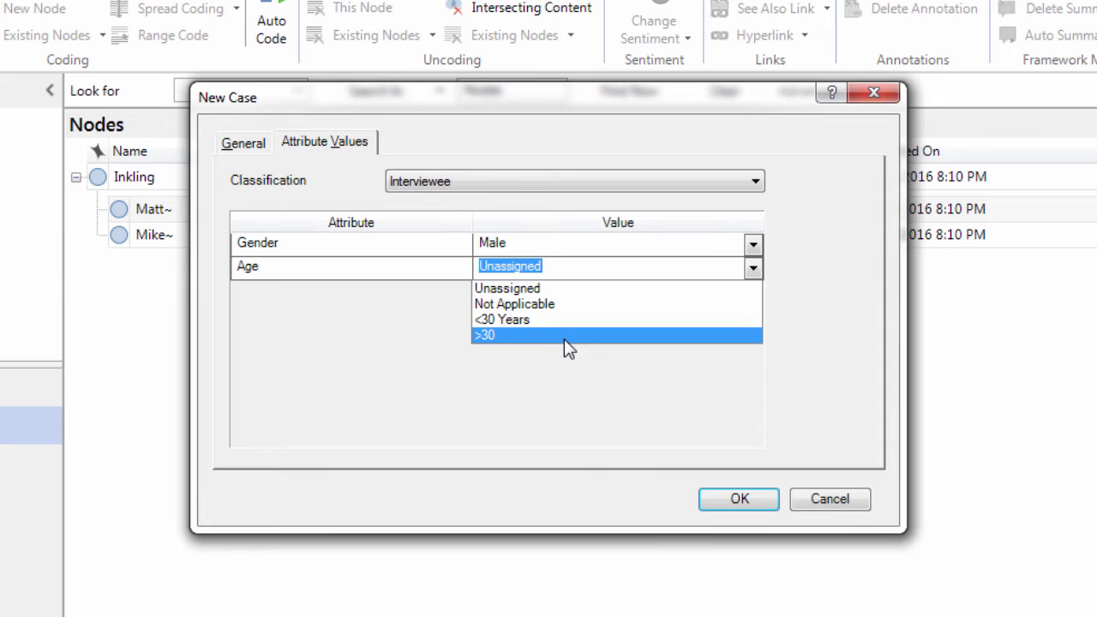
pyautogui.click(523, 320)
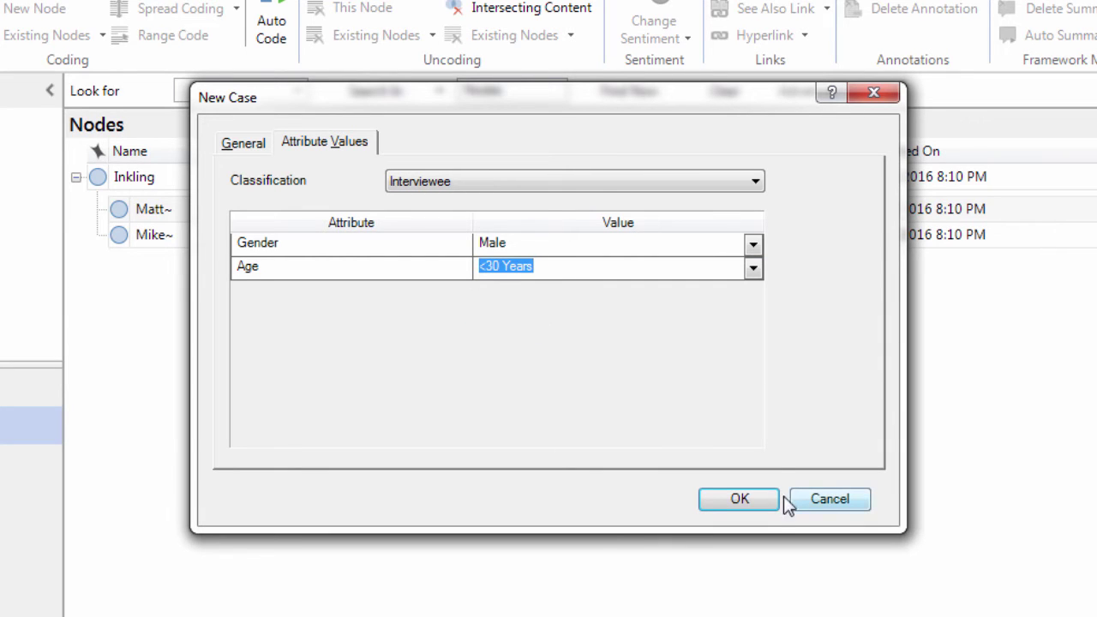
pyautogui.click(752, 509)
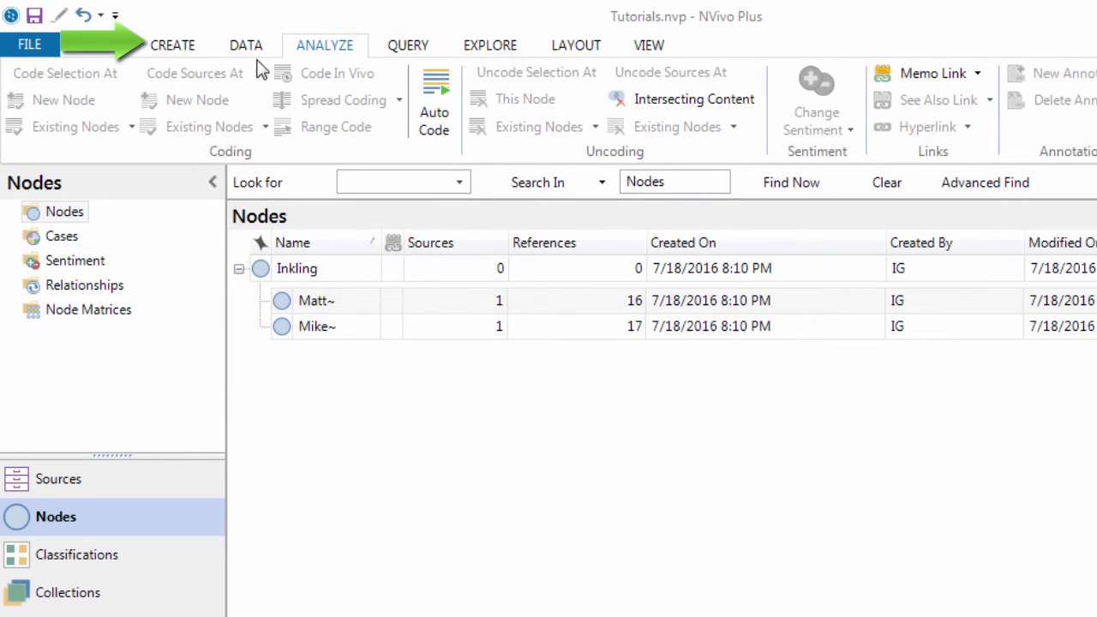
# - Start a new Case Classification from the Create tab, then cancel it
pyautogui.click(177, 44)
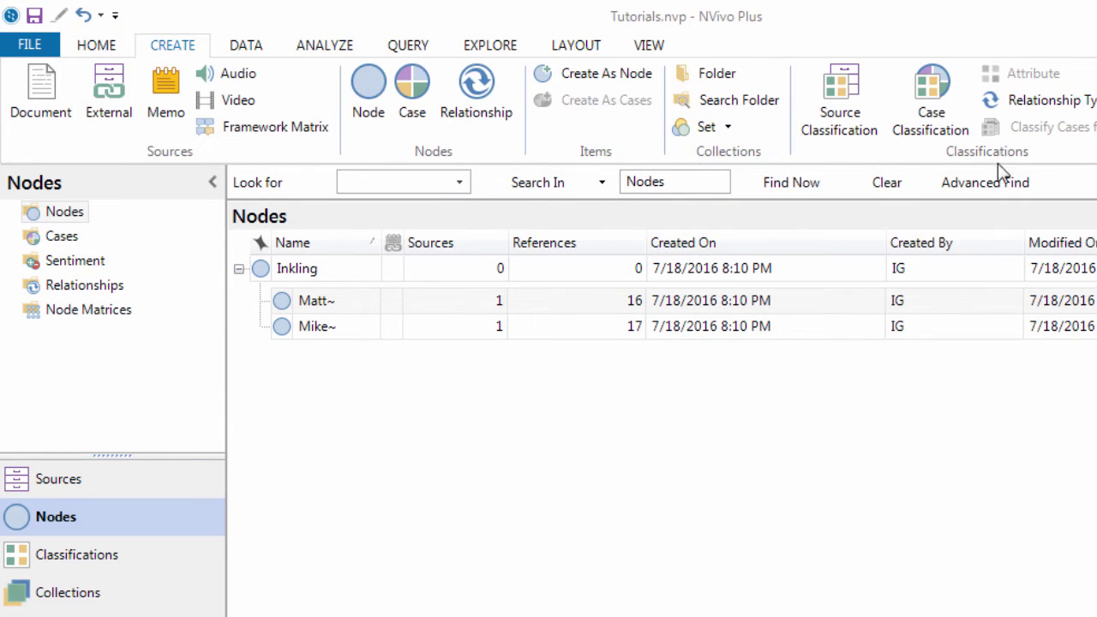
pyautogui.click(932, 101)
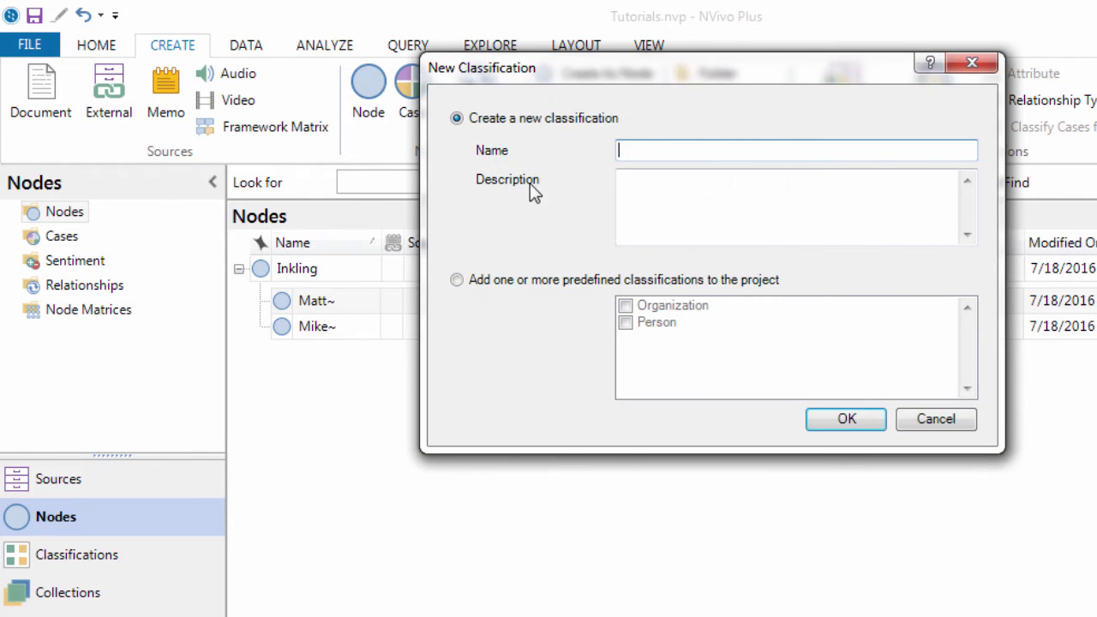
pyautogui.click(926, 420)
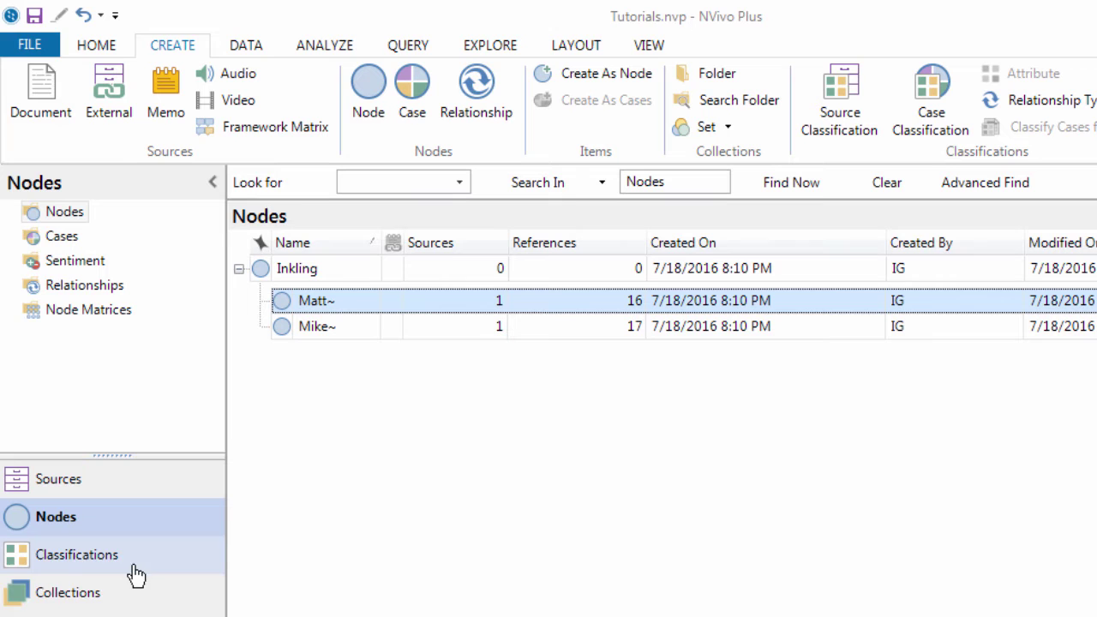
# - Show the Cases list and open the Matt case's 16 coded references
pyautogui.click(62, 238)
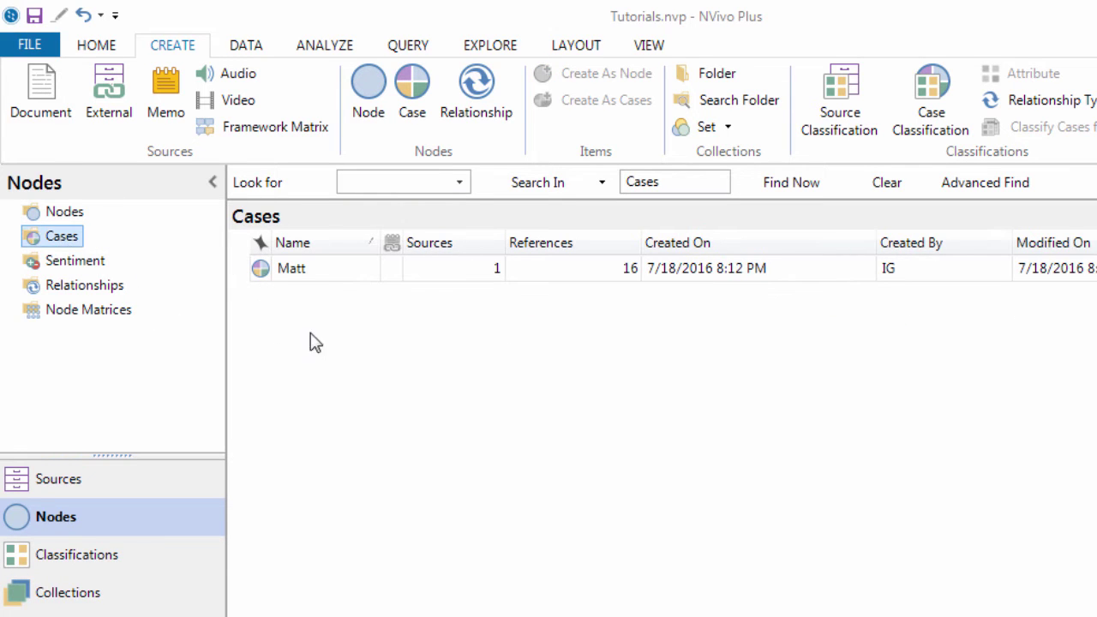
pyautogui.click(288, 270)
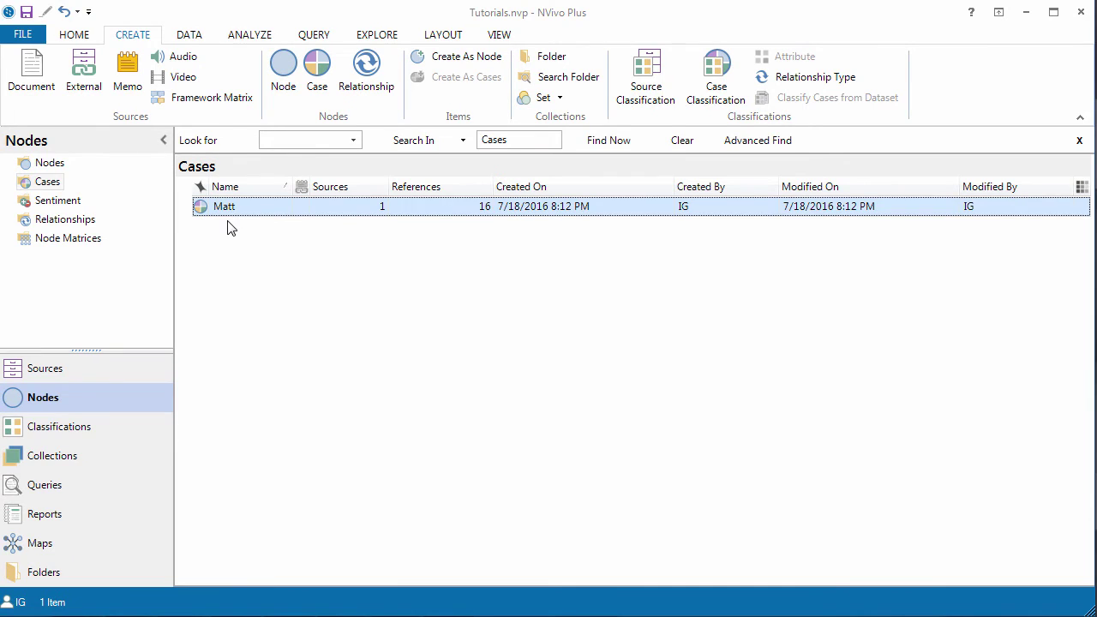
pyautogui.doubleClick(221, 209)
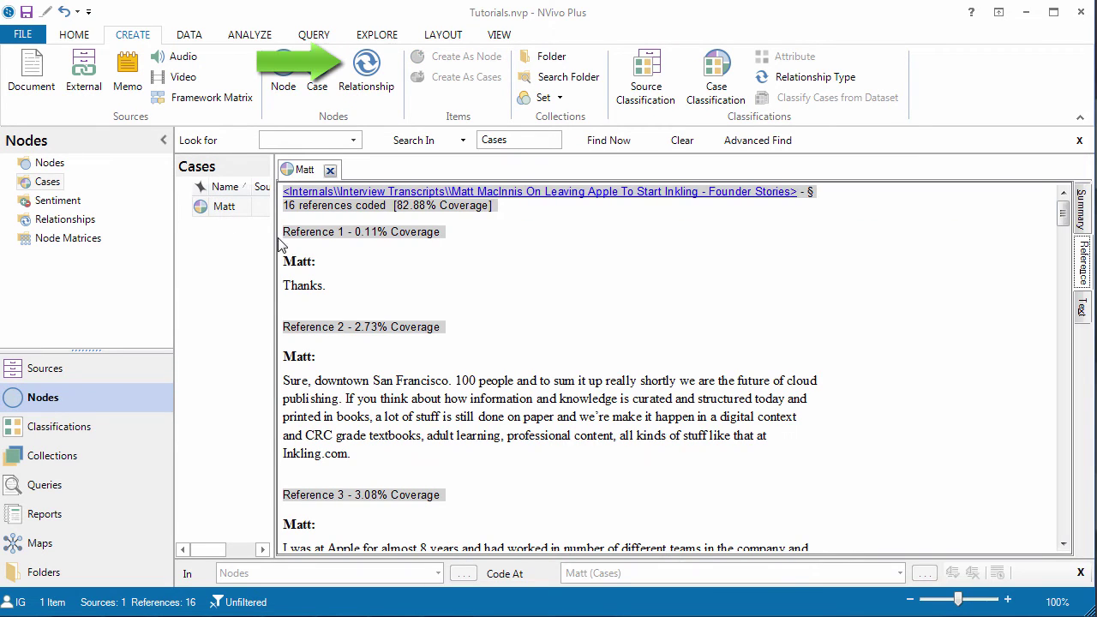
pyautogui.click(314, 36)
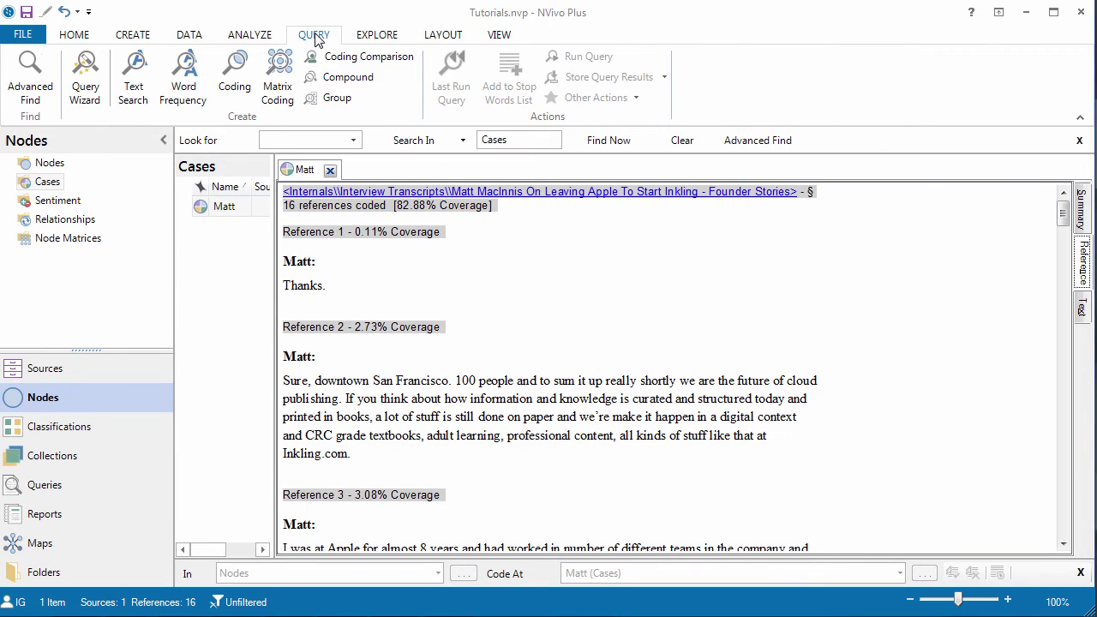
# - Run a Word Frequency query limited to the Matt case, topped by people (34)
pyautogui.click(180, 82)
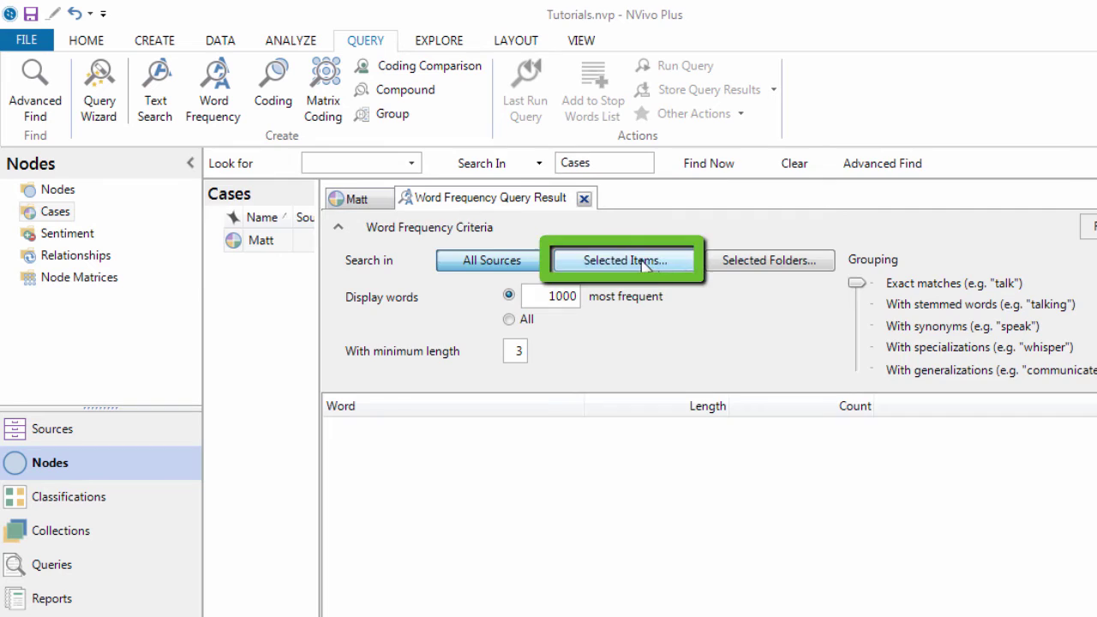
pyautogui.click(647, 262)
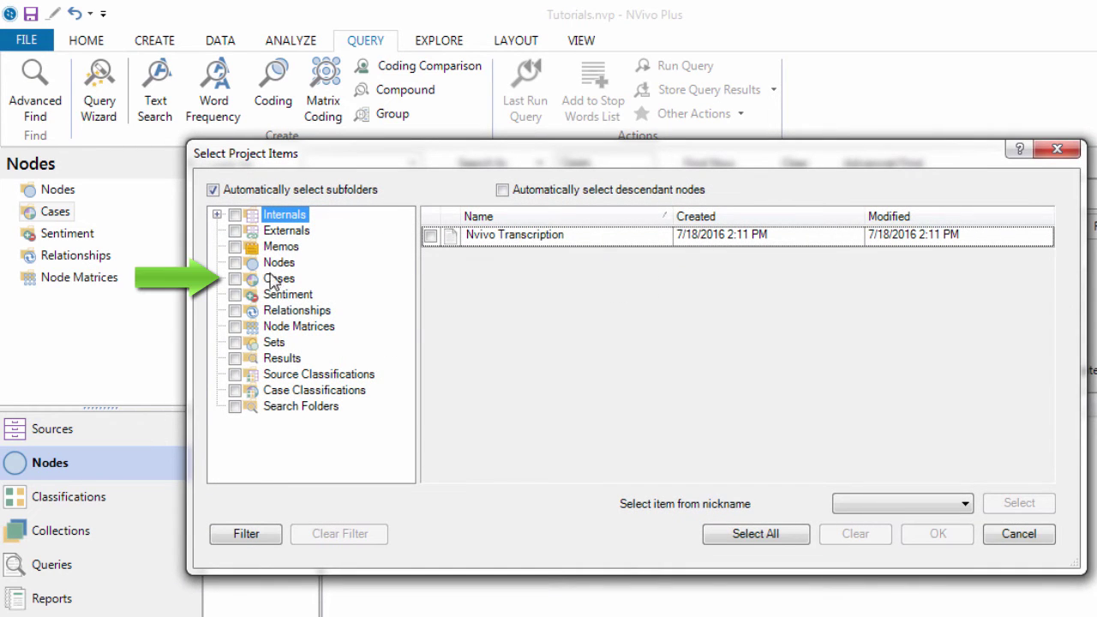
pyautogui.click(236, 279)
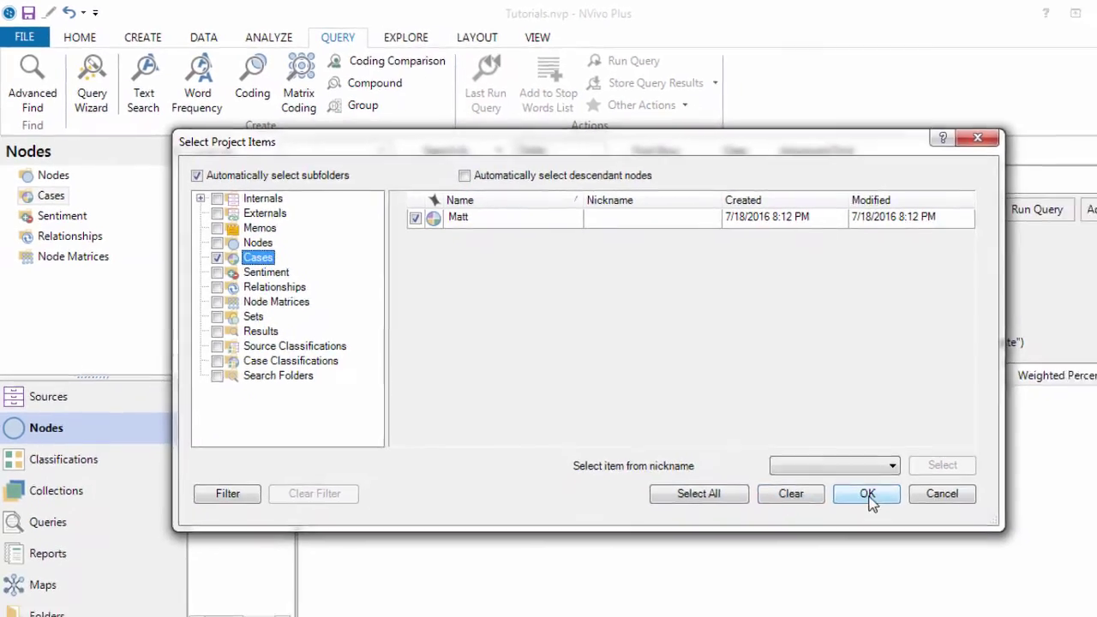
pyautogui.click(938, 533)
pyautogui.click(968, 195)
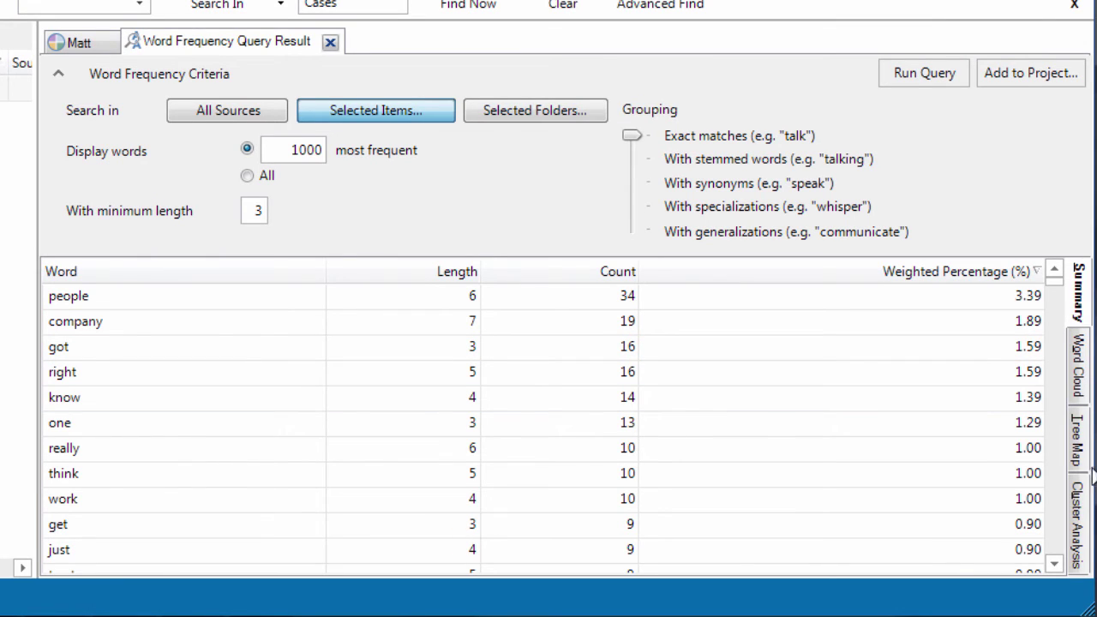
# - Display Matt's word frequency results as a word cloud and scroll through it
pyautogui.click(1082, 371)
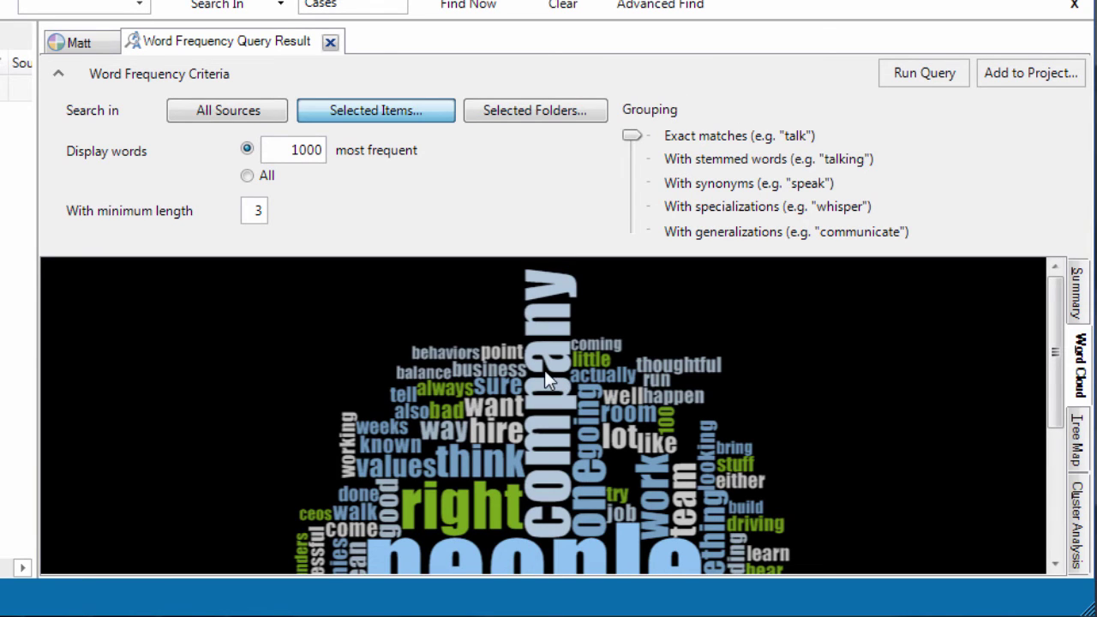
pyautogui.scroll(-3, 493, 270)
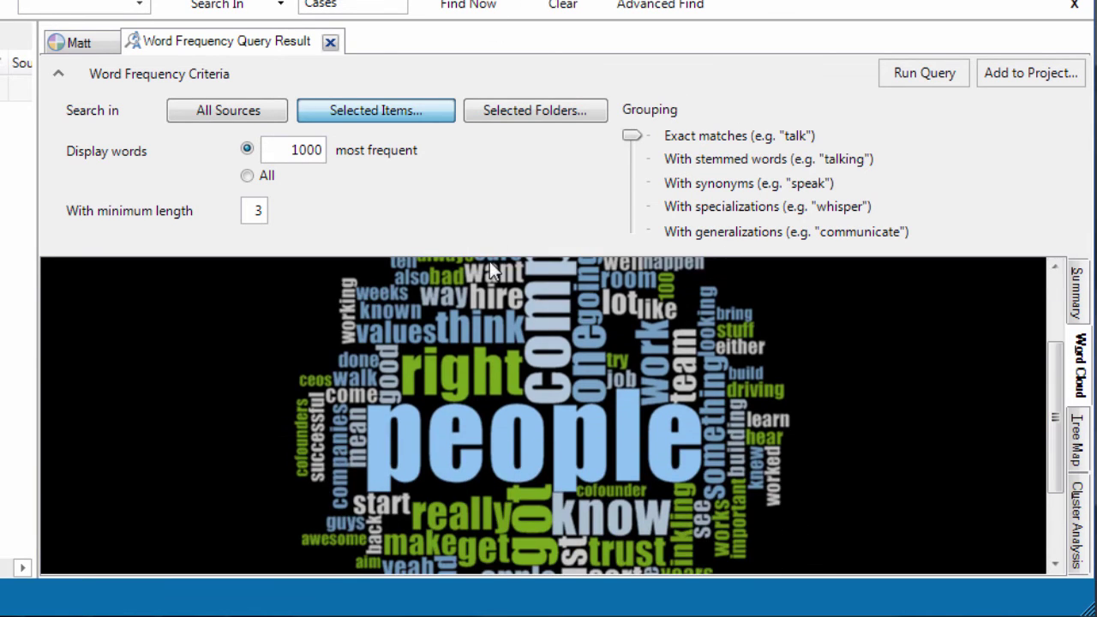
pyautogui.moveTo(1054, 418)
pyautogui.mouseDown()
pyautogui.moveTo(1048, 481)
pyautogui.moveTo(1041, 344)
pyautogui.moveTo(1035, 432)
pyautogui.moveTo(1035, 318)
pyautogui.moveTo(1038, 455)
pyautogui.moveTo(1048, 421)
pyautogui.mouseUp()
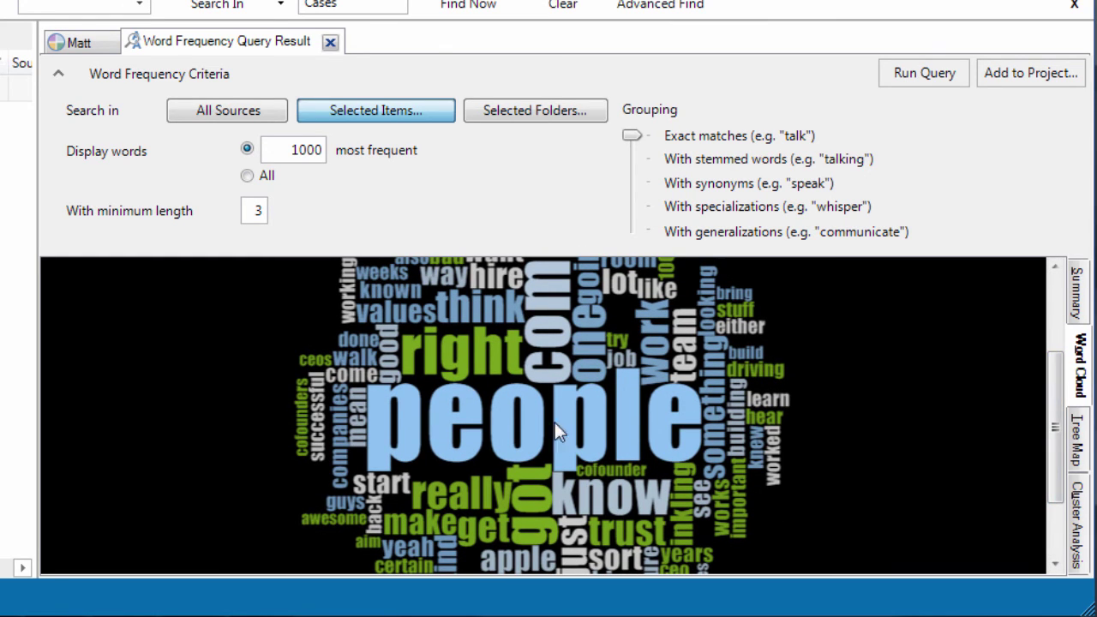